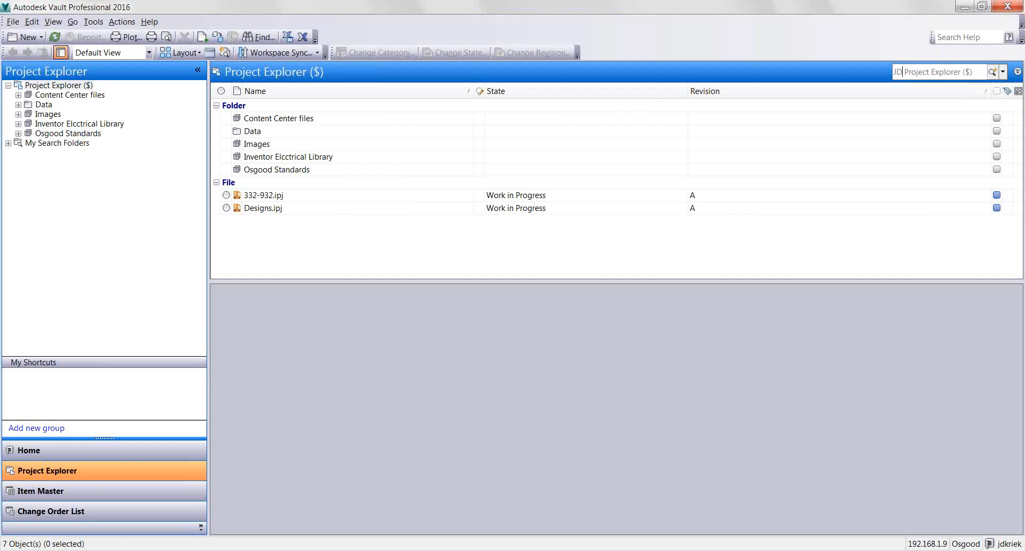
# Step: Search the project for JDK, and refine the search text to JDK_BREW03
pyautogui.write('K')
pyautogui.press('Return')
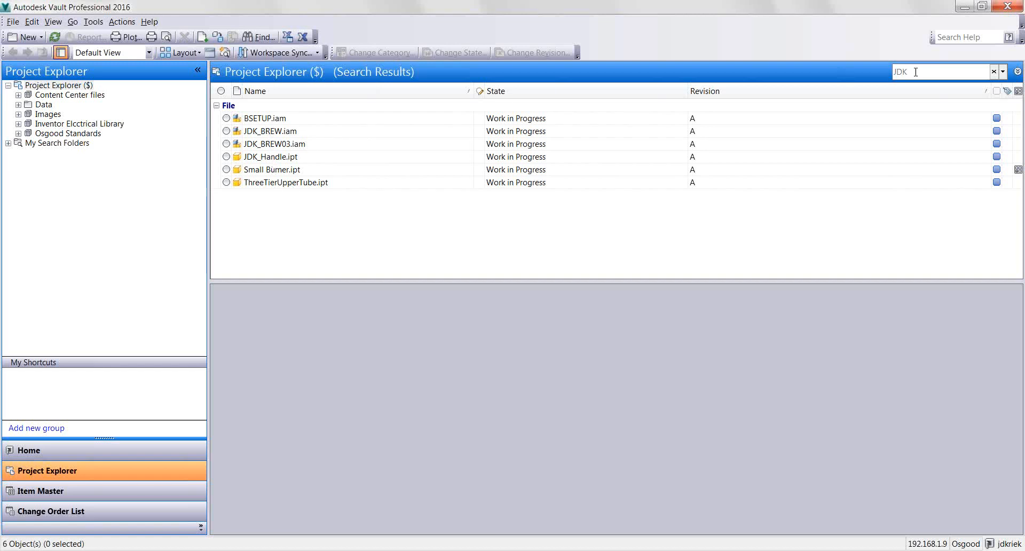
pyautogui.write('_')
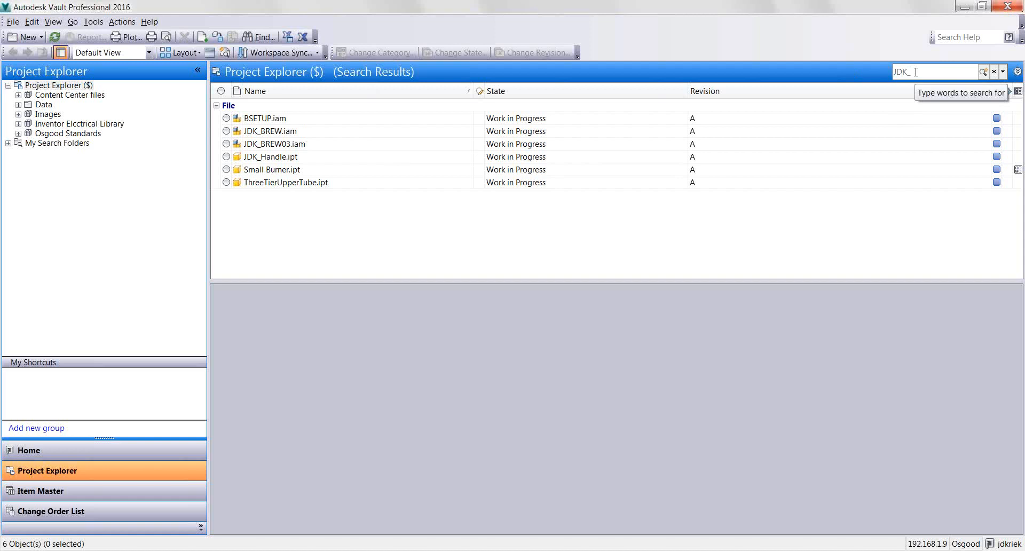
pyautogui.write('BREW03')
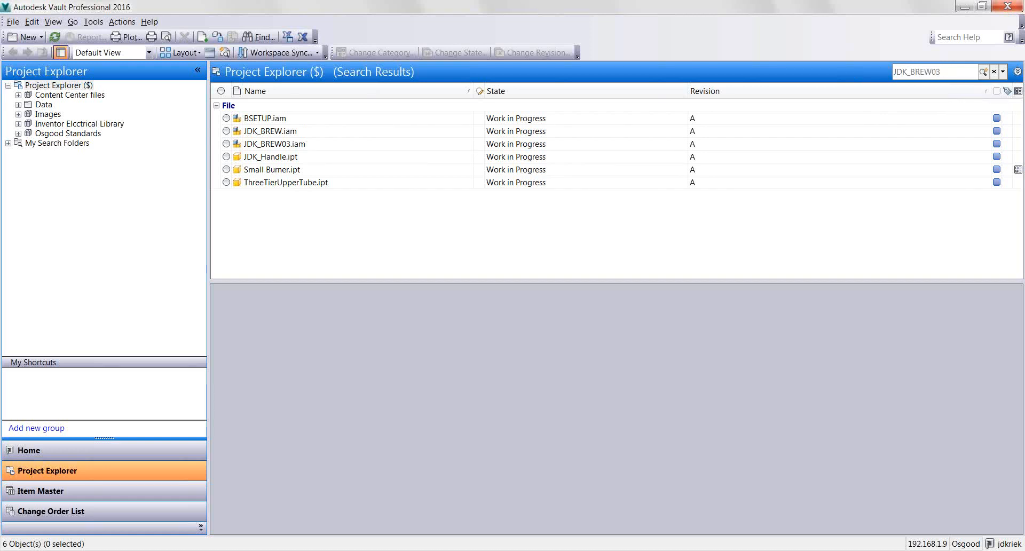
pyautogui.press('Return')
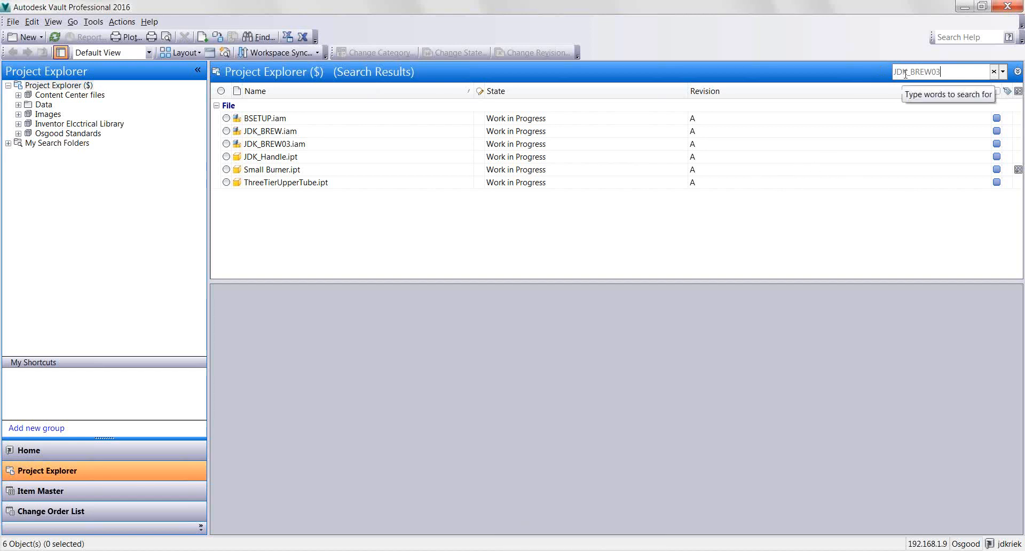
# Step: Add asterisk wildcards around JDK in the search text, making it *JDK*_BREW03
pyautogui.moveTo(907, 73); pyautogui.dragTo(894, 74)
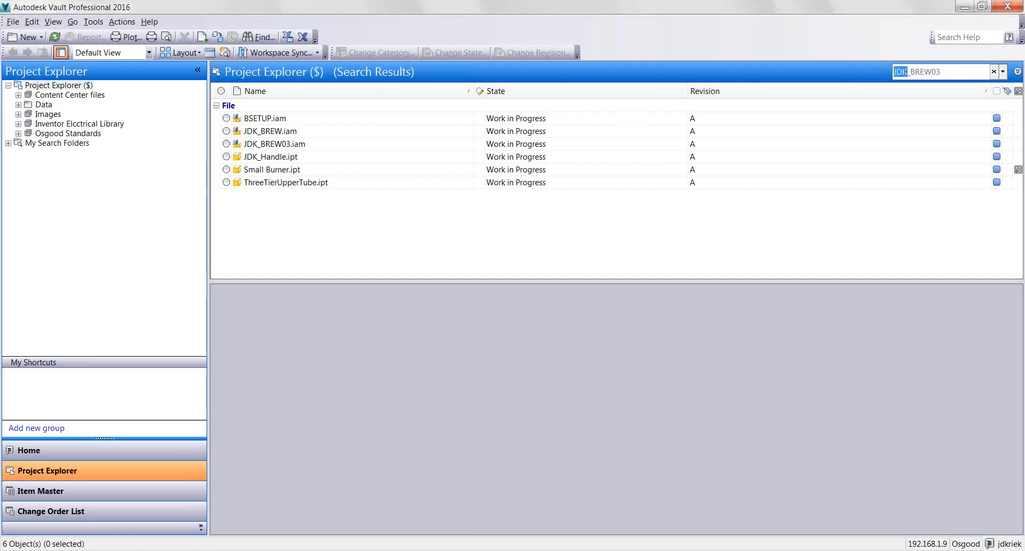
pyautogui.click(908, 72)
pyautogui.moveTo(910, 71); pyautogui.dragTo(934, 72)
pyautogui.click(895, 71)
pyautogui.write('*')
pyautogui.click(912, 73)
pyautogui.write('*')
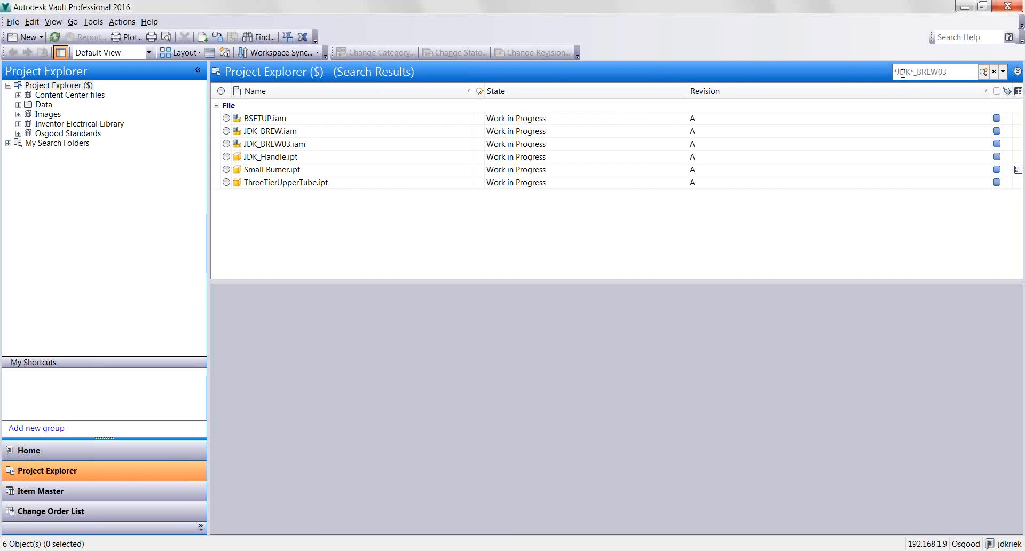
# Step: Remove the asterisk wildcards so the search text reads JDK_BREW03
pyautogui.press('Delete')
pyautogui.press('Right')
pyautogui.press('Right')
pyautogui.press('Delete')
pyautogui.press('Home')
pyautogui.press('Delete')
pyautogui.write('J')
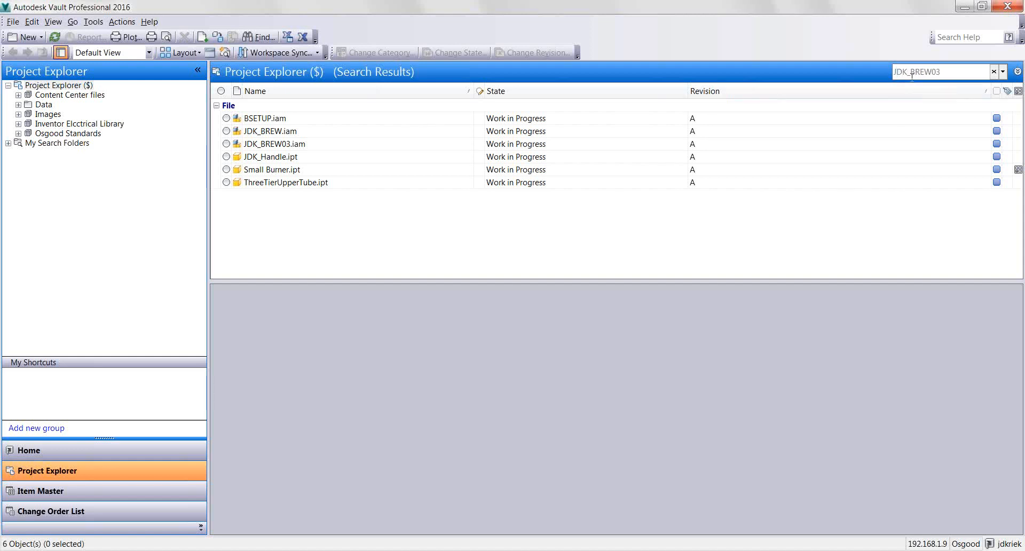
# Step: Expand the search criteria and view the version history of BSETUP.iam
pyautogui.click(1017, 73)
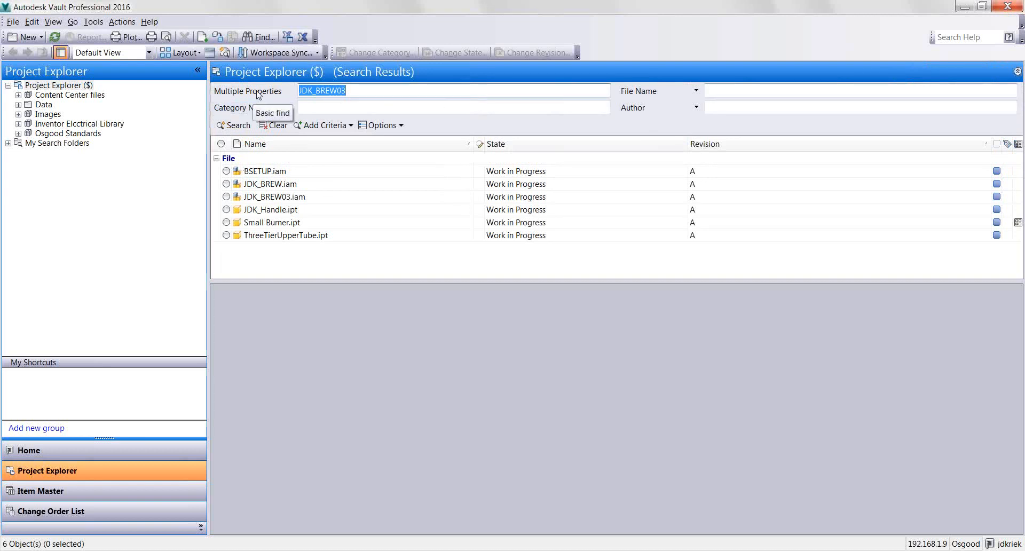
pyautogui.click(278, 171)
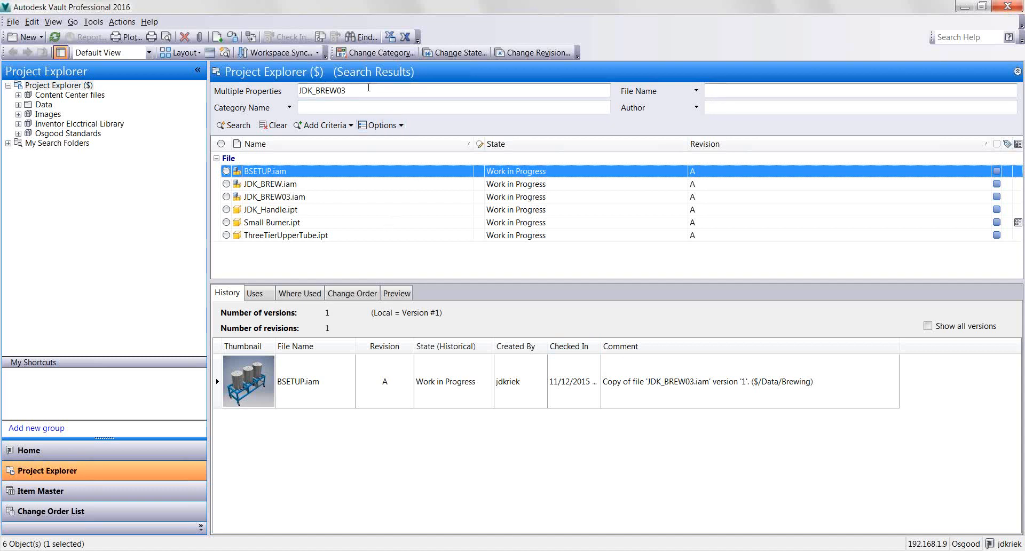
# Step: Move JDK_BREW03 from the Multiple Properties criterion to the File Name criterion and run the search
pyautogui.moveTo(353, 91); pyautogui.dragTo(295, 82)
pyautogui.hotkey('ctrl', 'c')
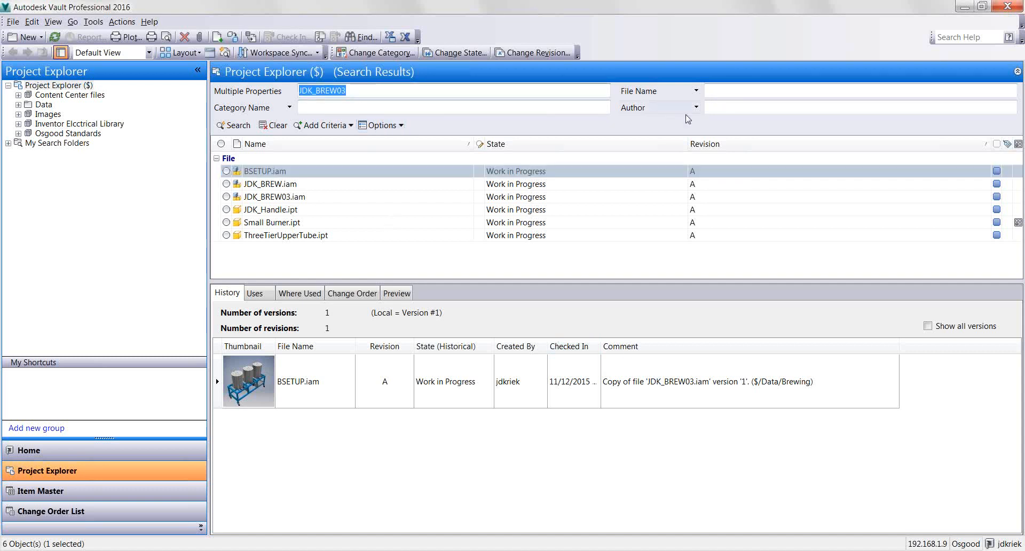
pyautogui.click(714, 90)
pyautogui.hotkey('ctrl', 'v')
pyautogui.moveTo(354, 90); pyautogui.dragTo(296, 84)
pyautogui.press('Delete')
pyautogui.press('Return')
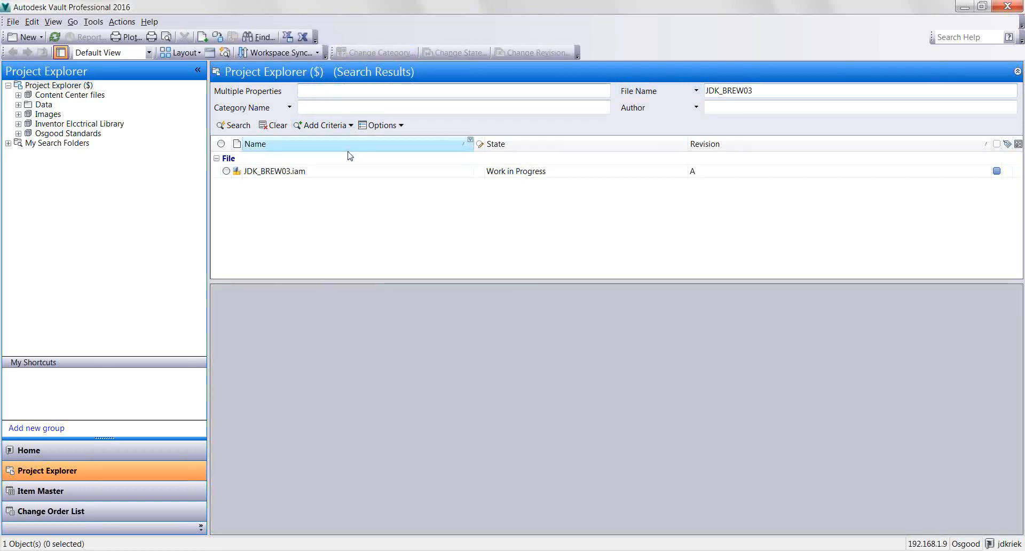
# Step: Try Comment as a search criterion in place of Category Name, and switch it back to Category Name
pyautogui.click(697, 91)
pyautogui.moveTo(825, 130); pyautogui.dragTo(819, 158)
pyautogui.click(583, 132)
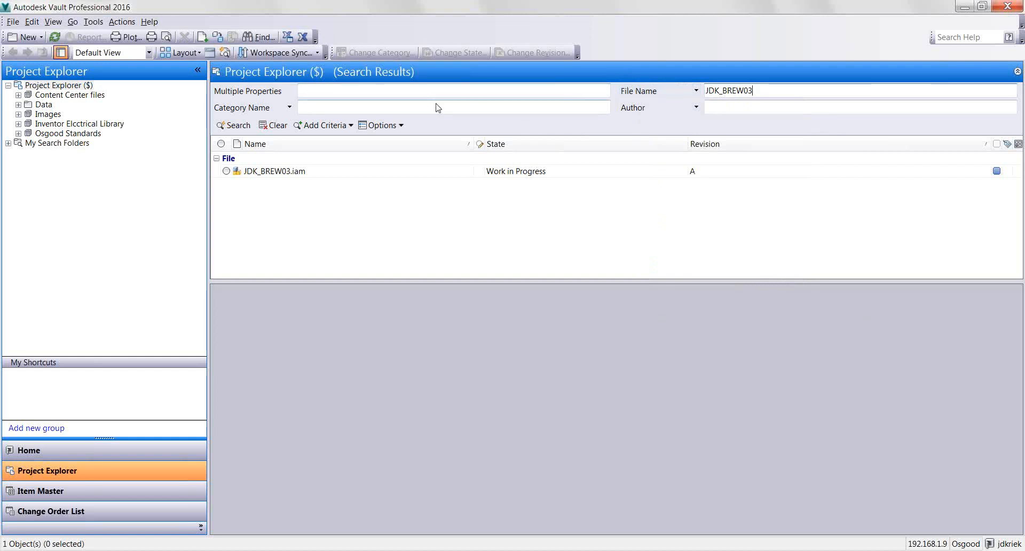
pyautogui.click(213, 107)
pyautogui.click(235, 212)
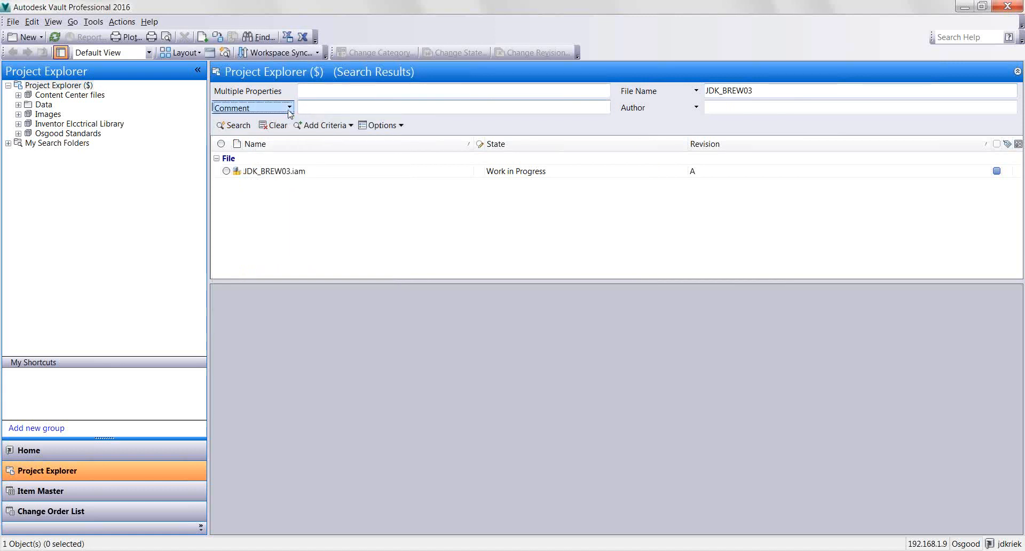
pyautogui.click(289, 107)
pyautogui.click(275, 125)
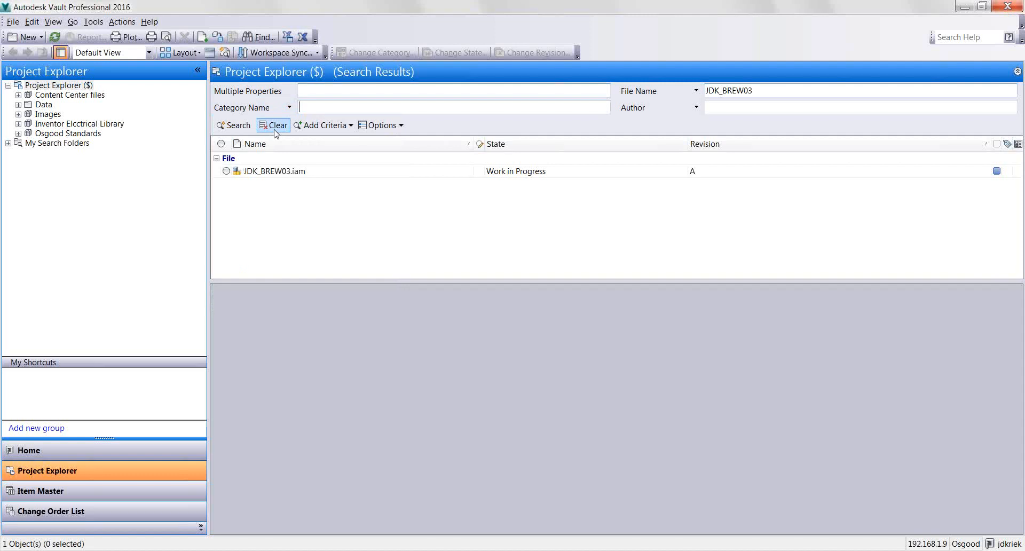
# Step: Change the Author criterion to Checked Out By, and add Checked In and Comment criteria
pyautogui.click(668, 107)
pyautogui.click(679, 178)
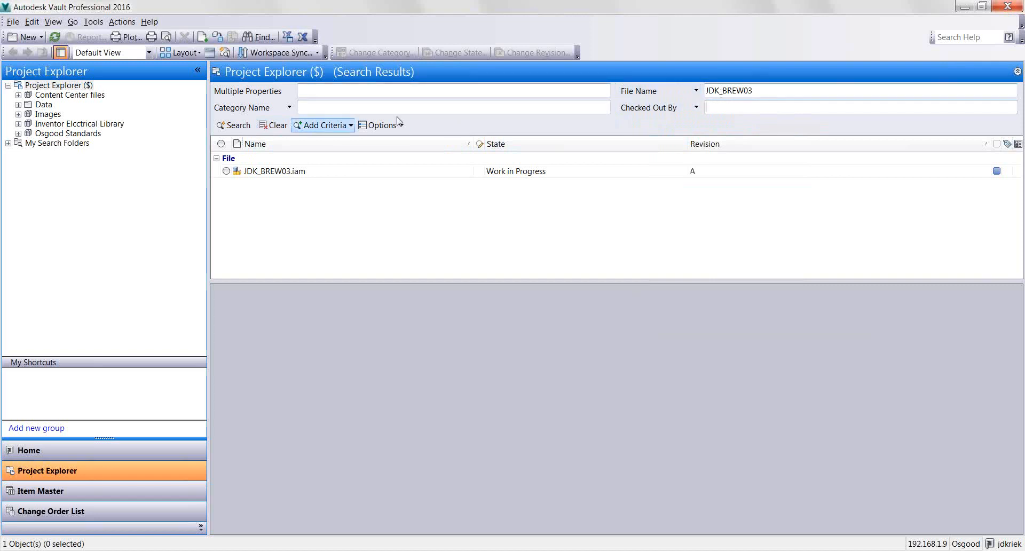
pyautogui.click(342, 129)
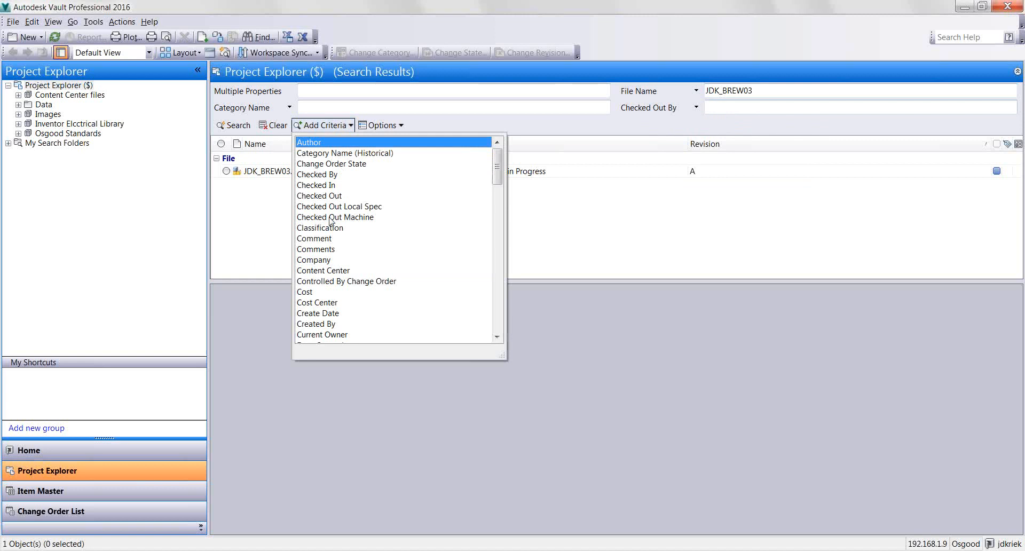
pyautogui.click(329, 186)
pyautogui.click(336, 143)
pyautogui.click(369, 234)
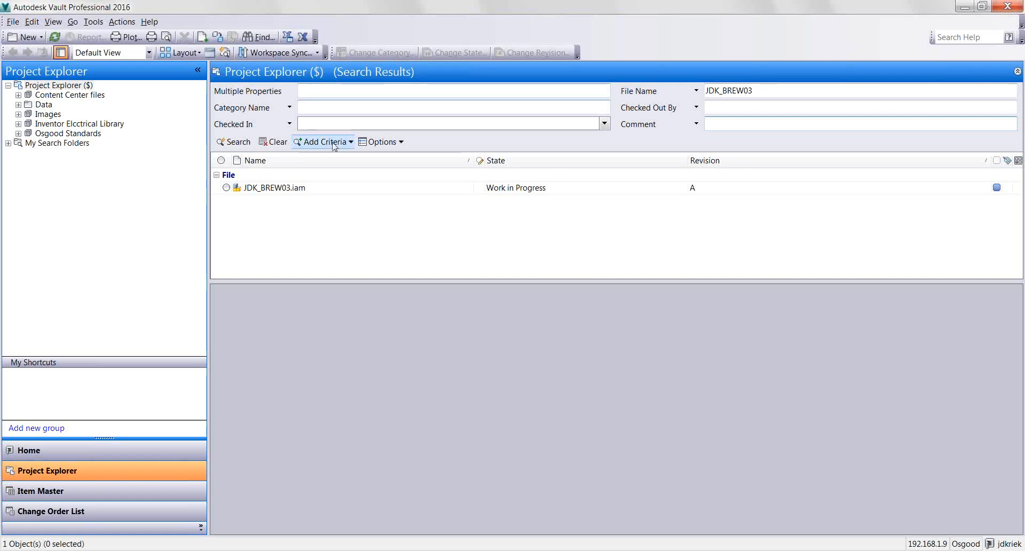
# Step: Clear the current search and open the Find dialog on its basic text search
pyautogui.click(274, 142)
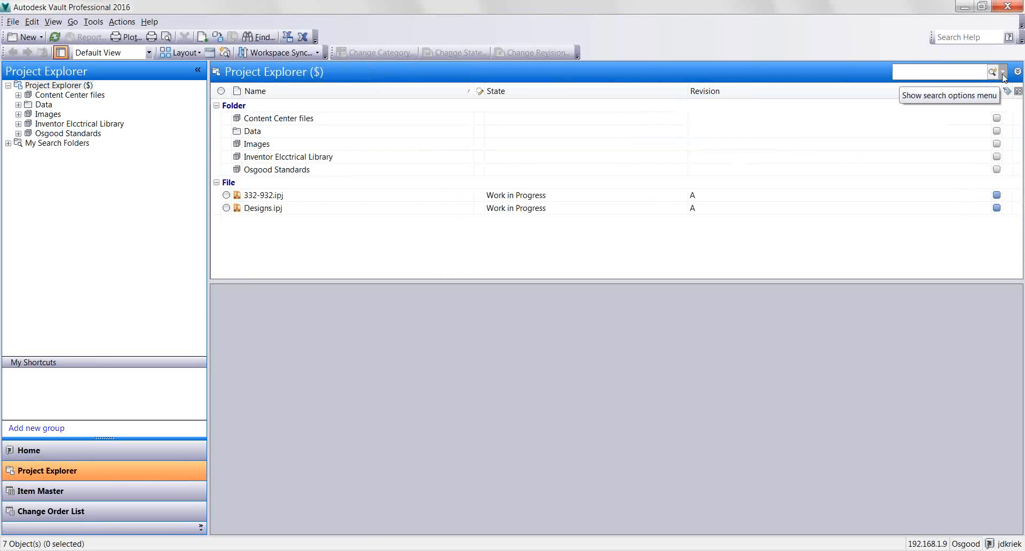
pyautogui.click(1004, 73)
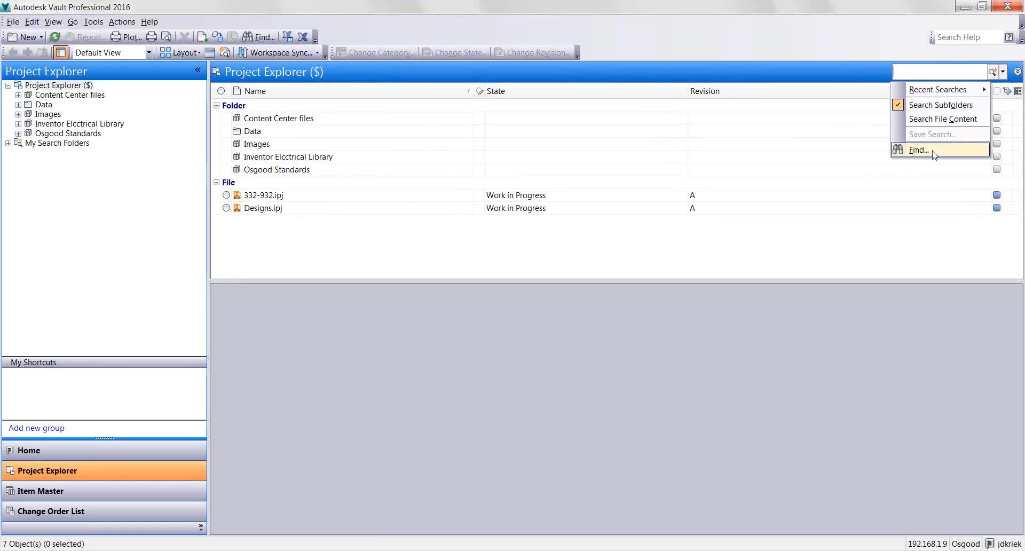
pyautogui.click(926, 71)
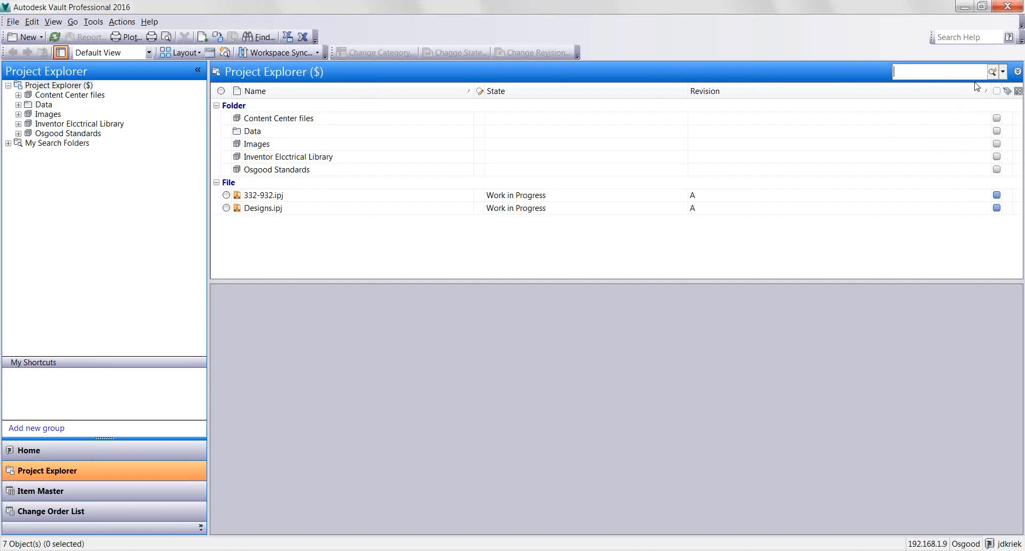
pyautogui.click(1003, 71)
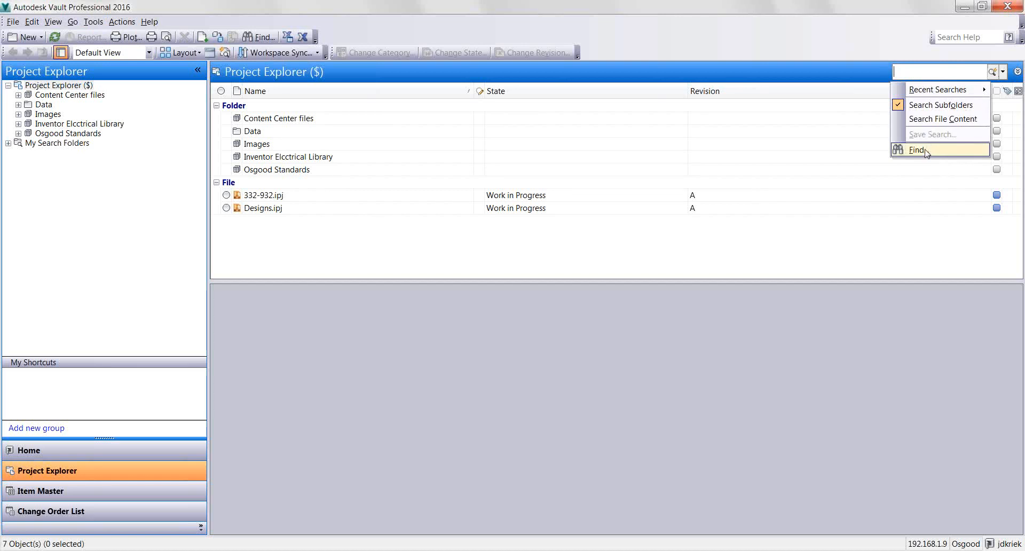
pyautogui.click(932, 149)
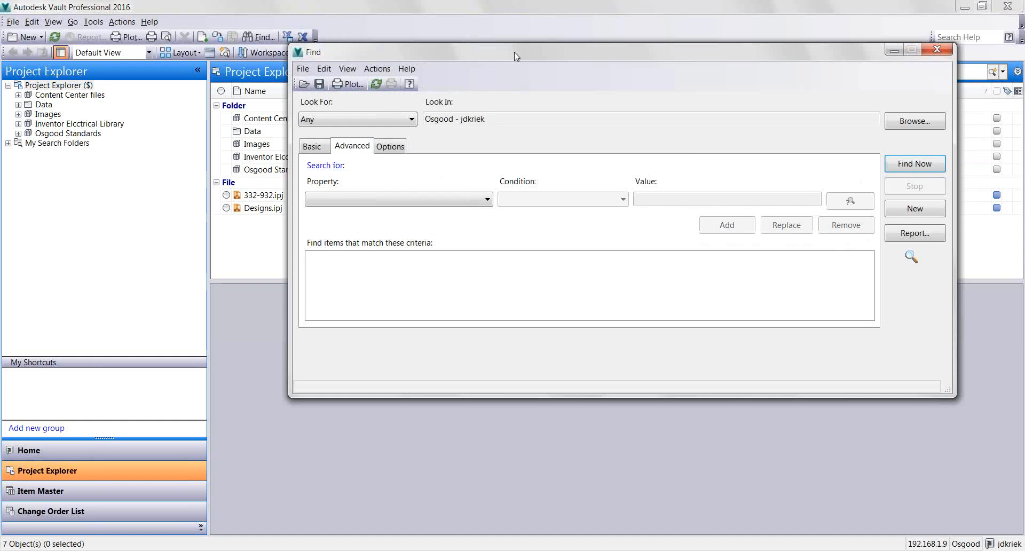
pyautogui.moveTo(516, 56); pyautogui.dragTo(484, 92)
pyautogui.click(279, 182)
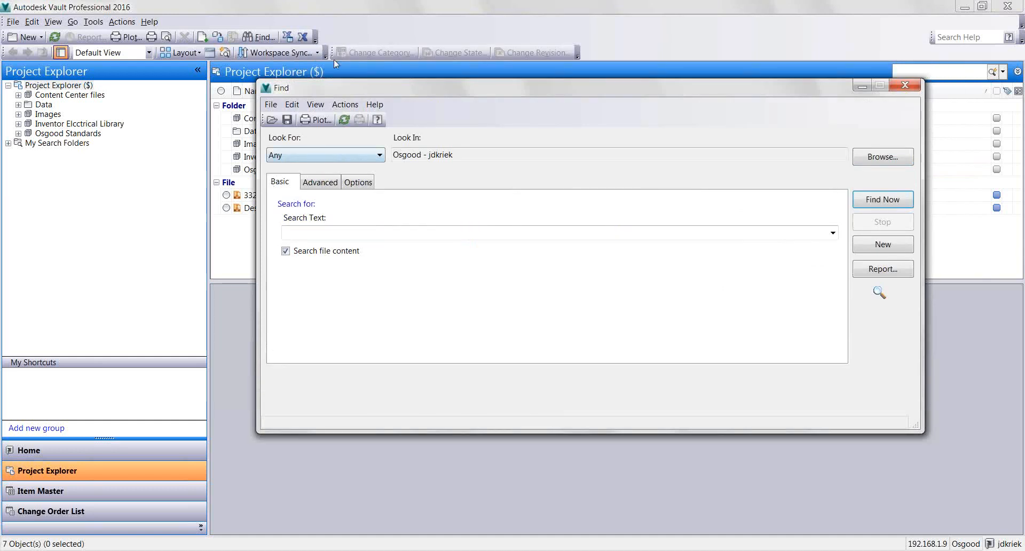
pyautogui.click(342, 232)
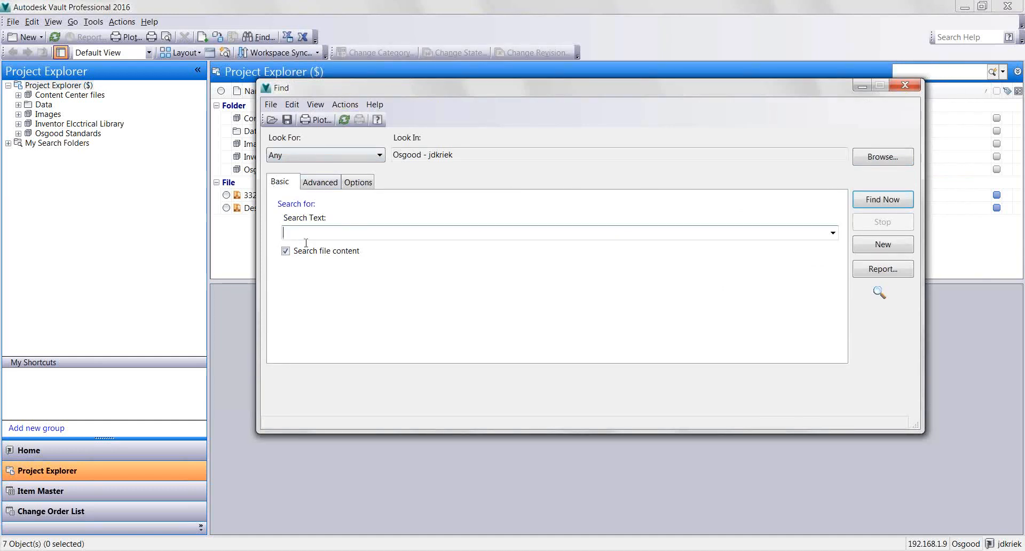
# Step: Run an advanced search with the criterion File Name contains JDK
pyautogui.click(323, 187)
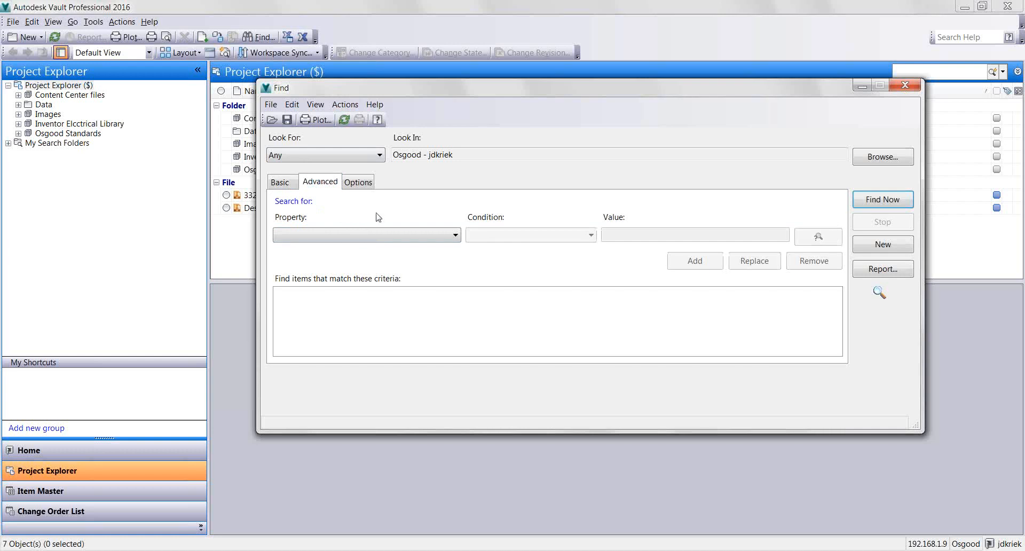
pyautogui.click(367, 237)
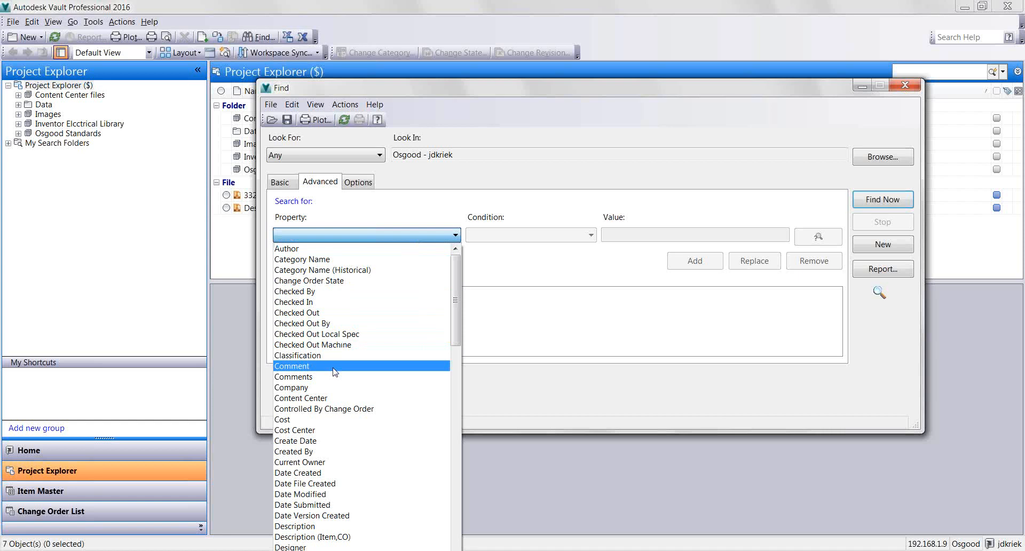
pyautogui.scroll(-1, 335, 372)
pyautogui.scroll(-2, 326, 417)
pyautogui.scroll(-3, 318, 443)
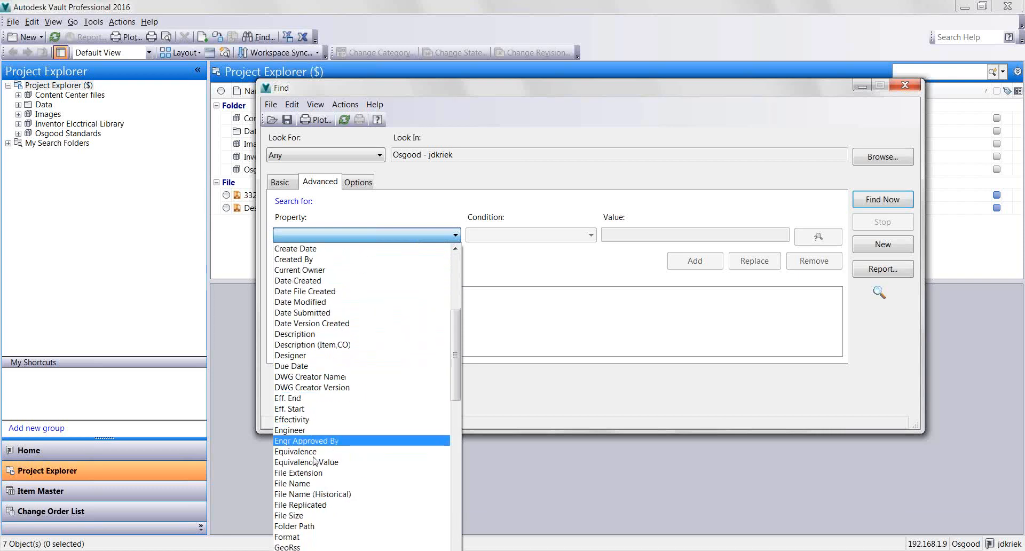
pyautogui.click(308, 483)
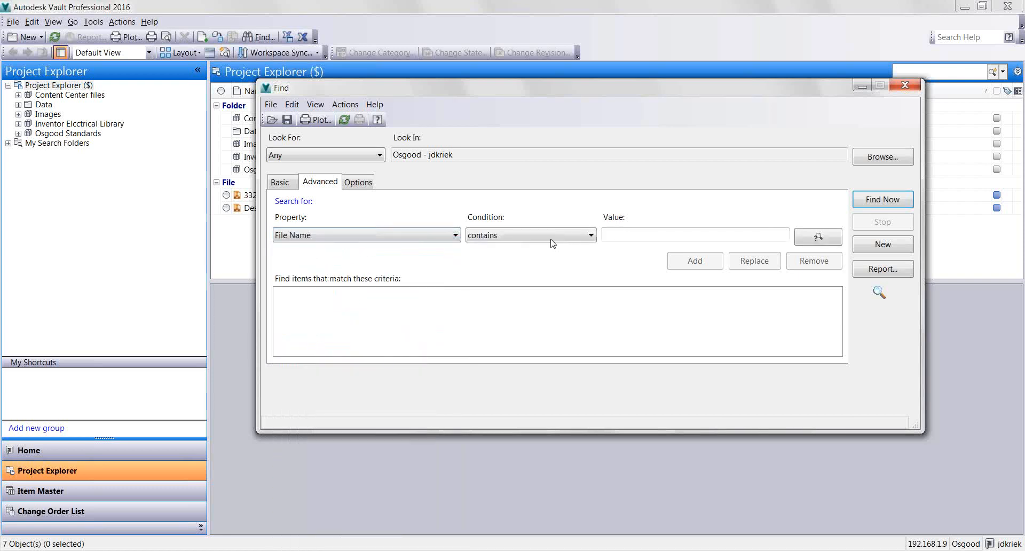
pyautogui.click(507, 241)
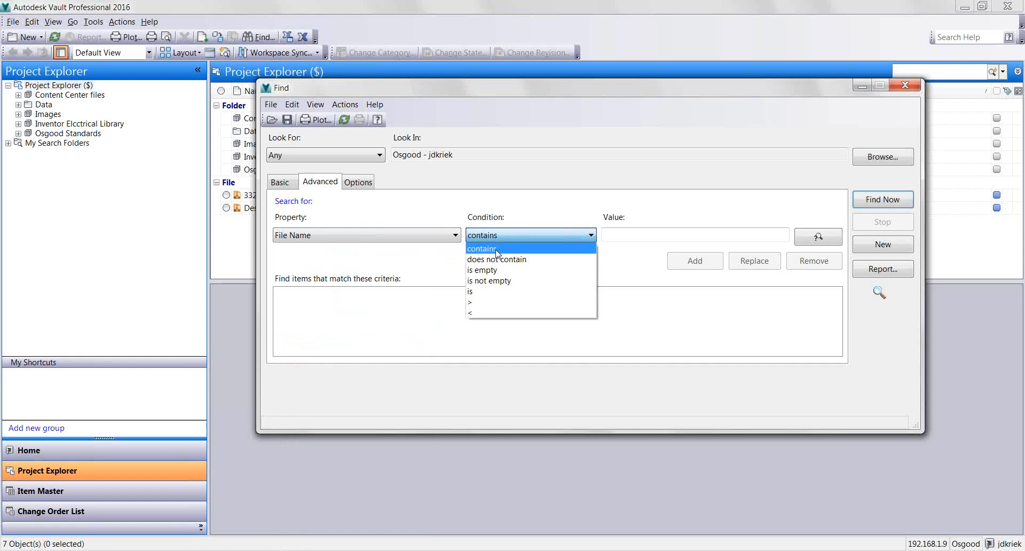
pyautogui.click(614, 234)
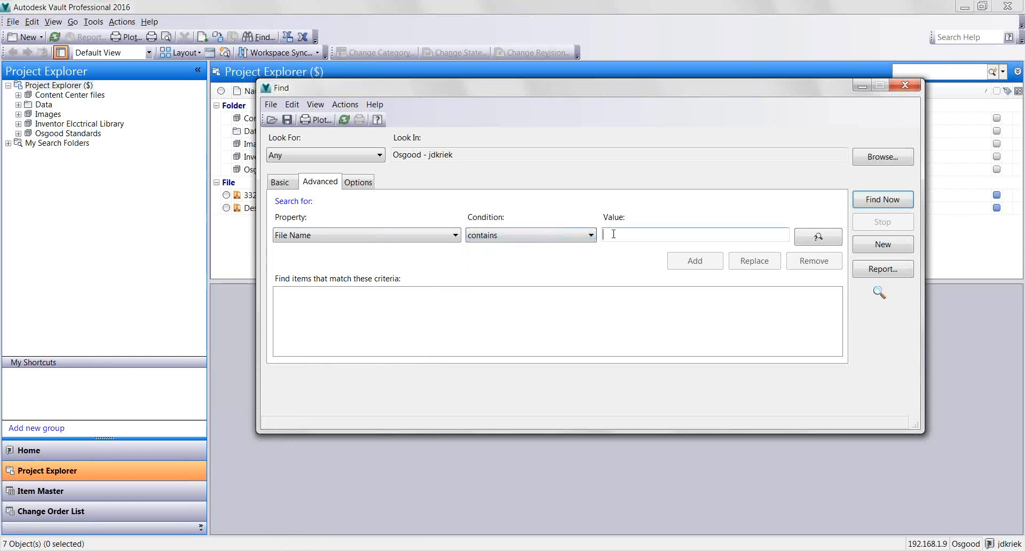
pyautogui.write('JDK')
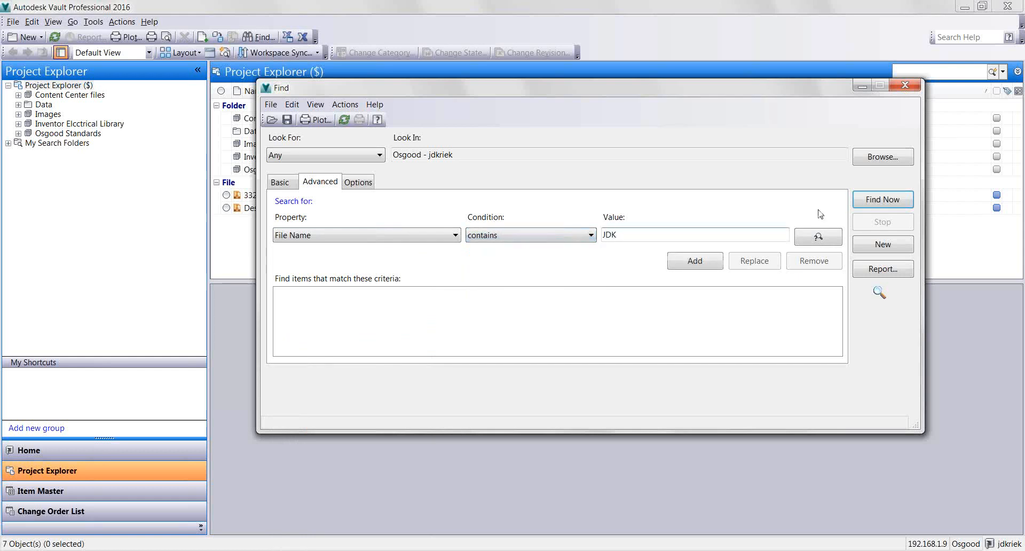
pyautogui.click(883, 199)
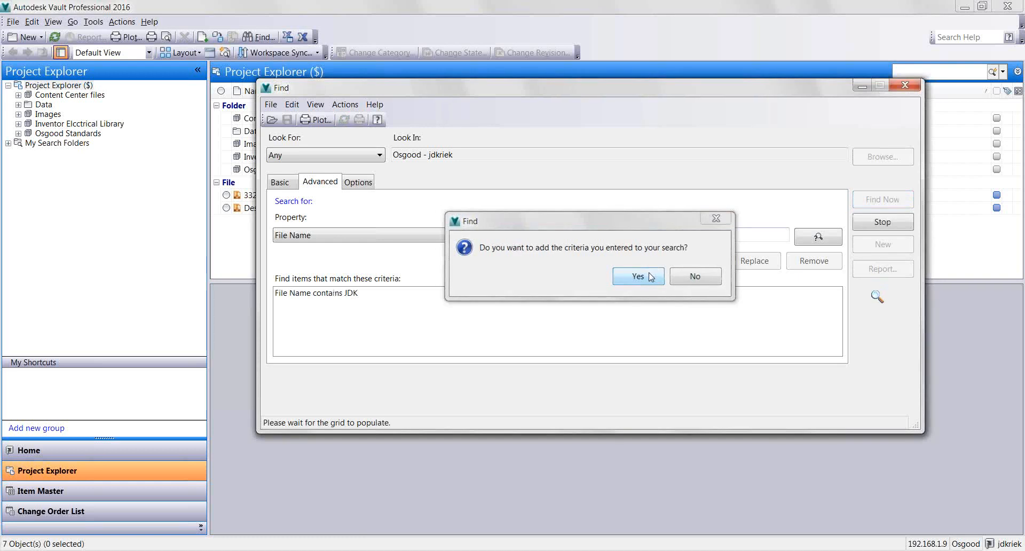
pyautogui.click(651, 277)
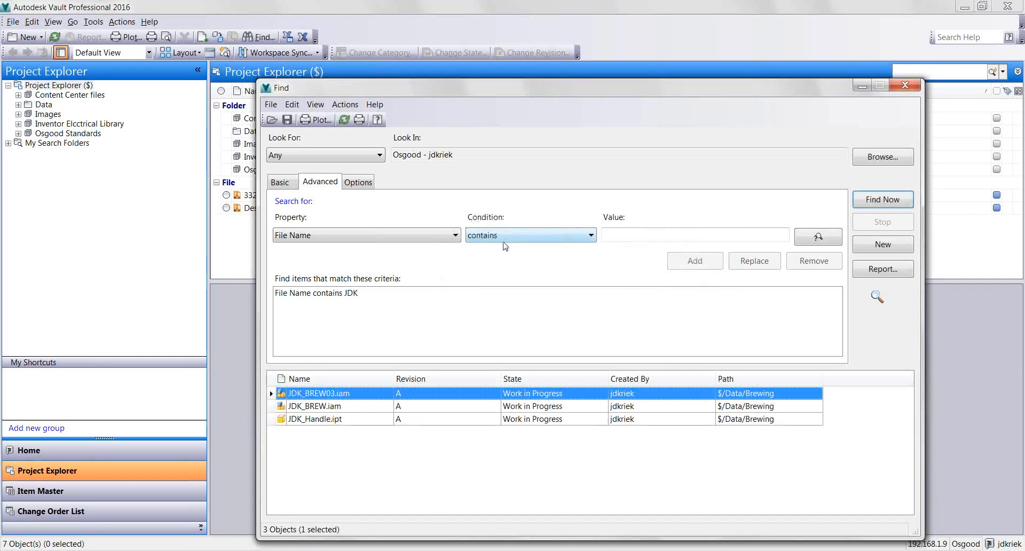
# Step: Replace the File Name contains JDK criterion with File Name is JDK_B* and rerun the advanced search
pyautogui.click(502, 242)
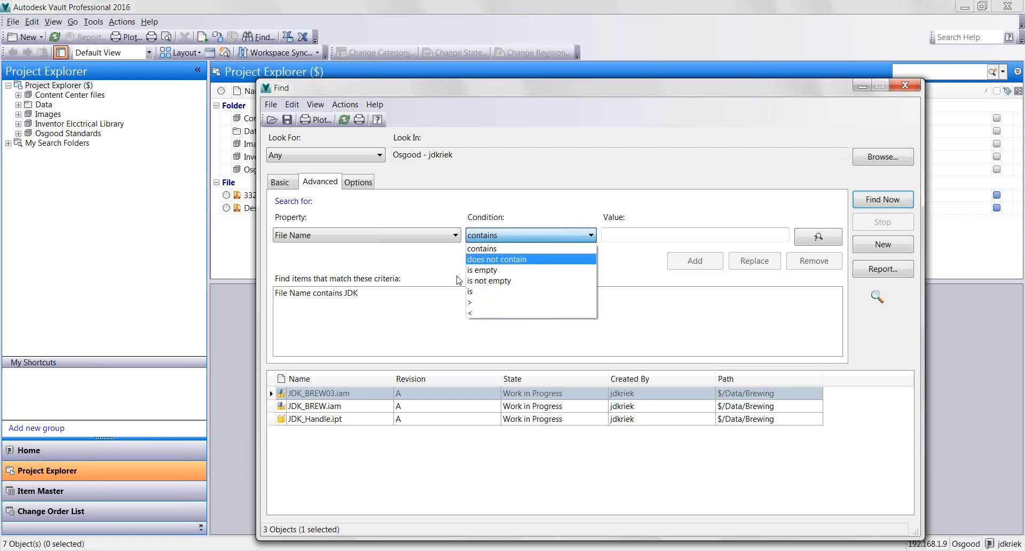
pyautogui.click(499, 220)
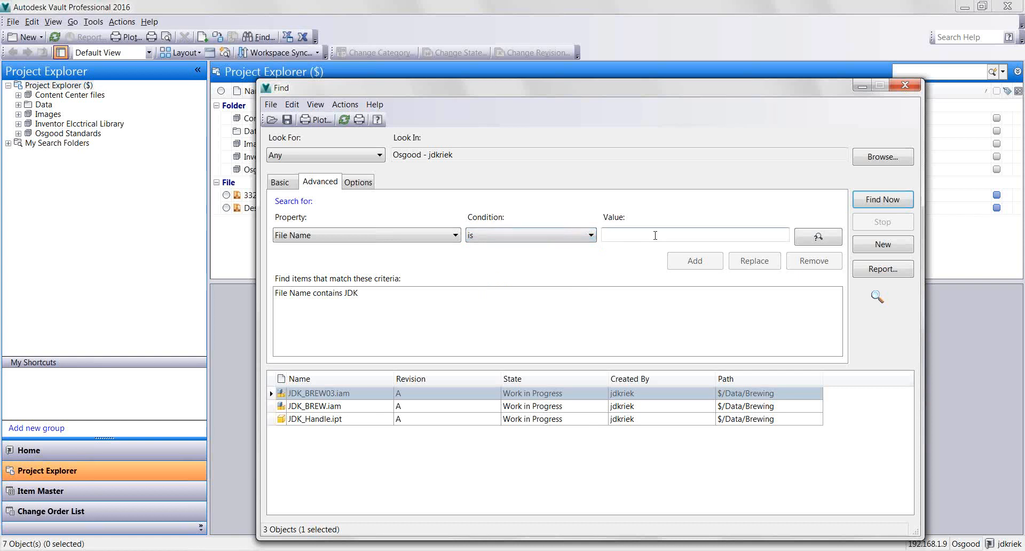
pyautogui.write('JDK*')
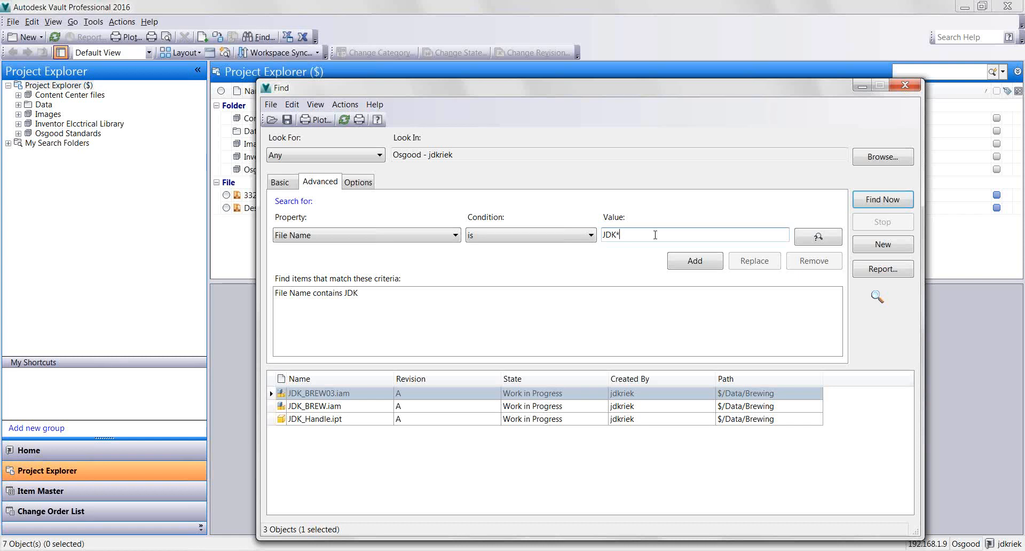
pyautogui.press('BackSpace')
pyautogui.write('_B')
pyautogui.press('Return')
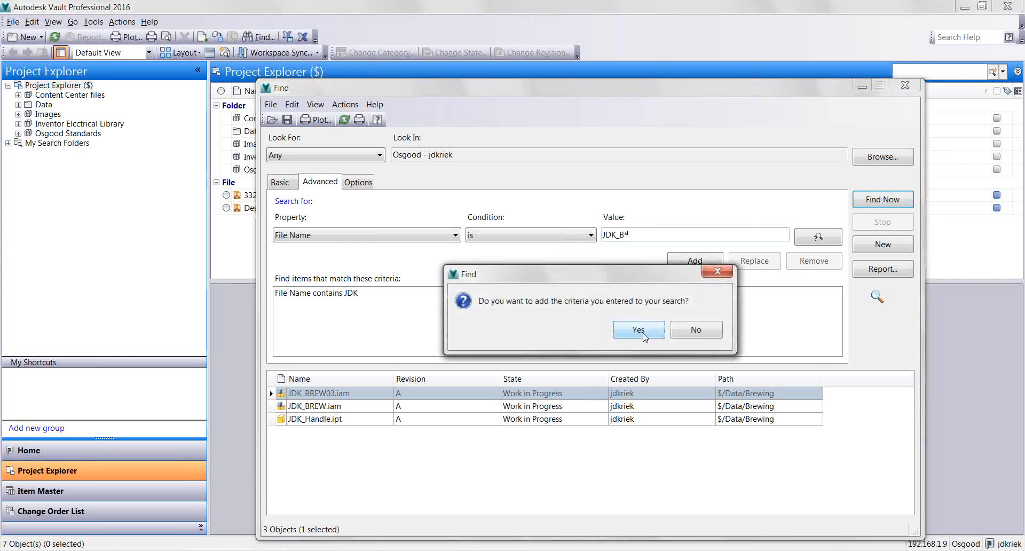
pyautogui.click(644, 334)
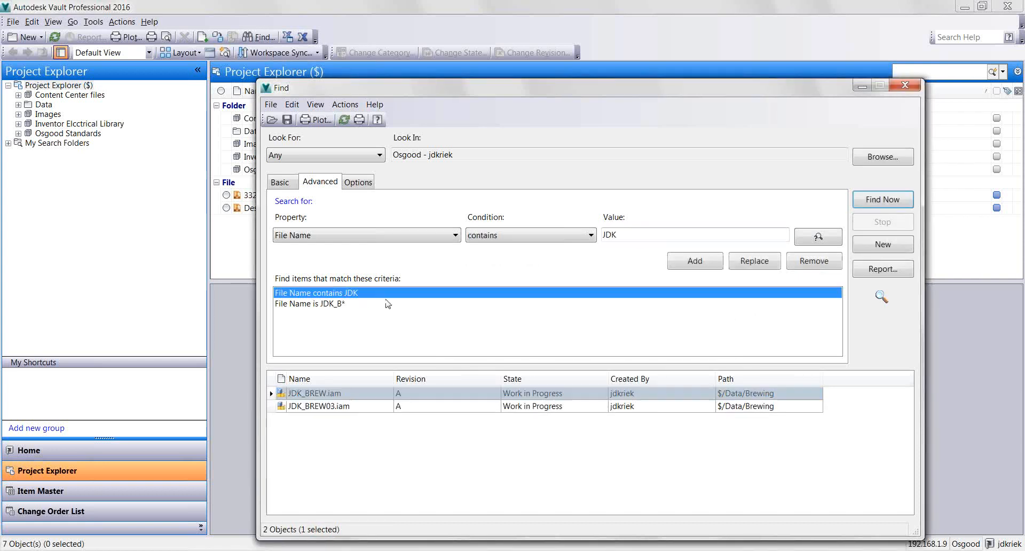
pyautogui.click(791, 261)
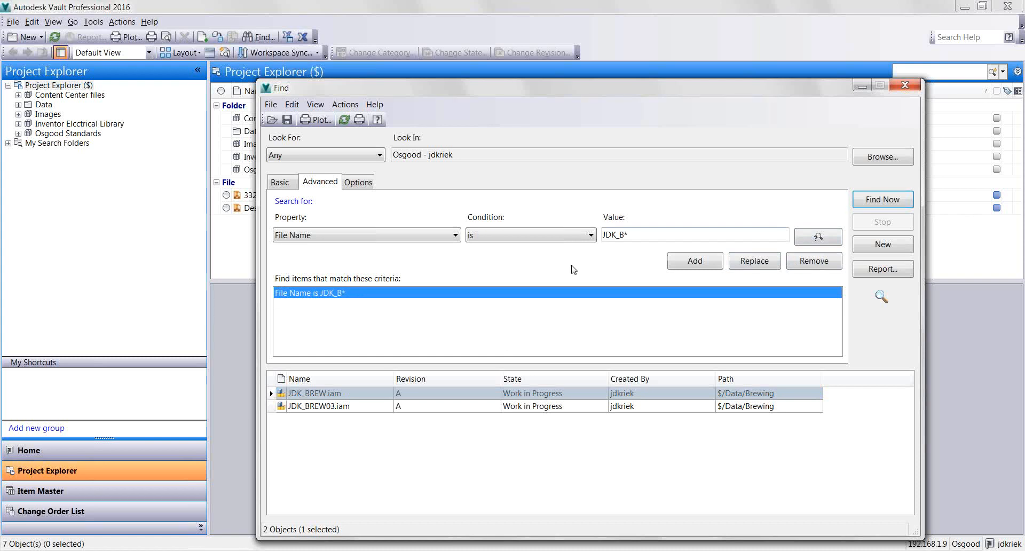
pyautogui.click(875, 198)
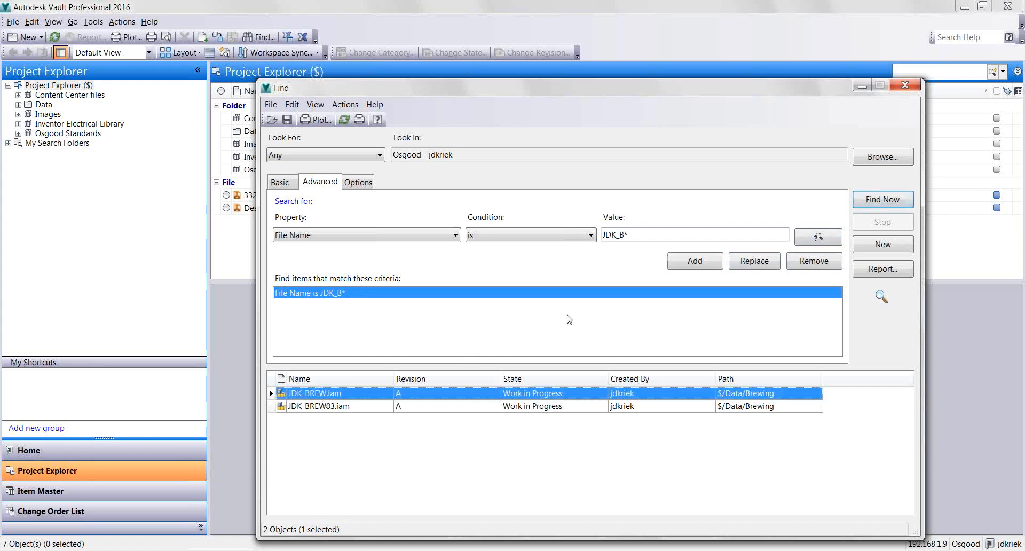
# Step: Try the ? wildcard and the AND operator with BREW in the File Name search value, and clear the value
pyautogui.click(637, 234)
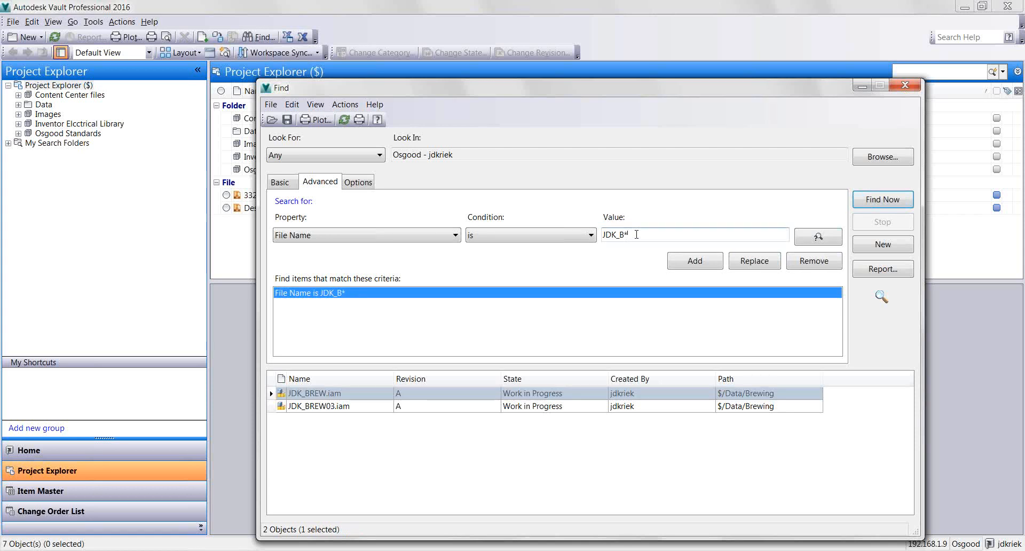
pyautogui.press('BackSpace')
pyautogui.write('?')
pyautogui.press('BackSpace')
pyautogui.write('AND')
pyautogui.press('BackSpace')
pyautogui.press('BackSpace')
pyautogui.press('BackSpace')
pyautogui.press('BackSpace')
pyautogui.press('BackSpace')
pyautogui.press('BackSpace')
pyautogui.write('AND BREW')
pyautogui.press('BackSpace')
pyautogui.press('BackSpace')
pyautogui.press('BackSpace')
pyautogui.press('BackSpace')
pyautogui.press('BackSpace')
pyautogui.press('BackSpace')
pyautogui.press('BackSpace')
pyautogui.press('BackSpace')
pyautogui.press('BackSpace')
# Step: Remove the JDK_B* criterion, and run an ask-me-later File Name is search with the value JDK
pyautogui.click(804, 262)
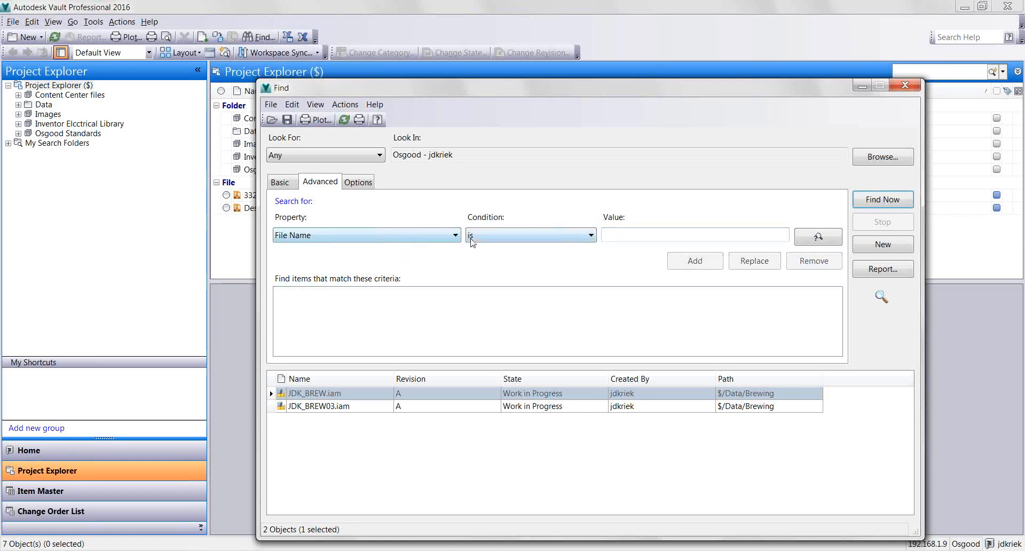
pyautogui.click(815, 238)
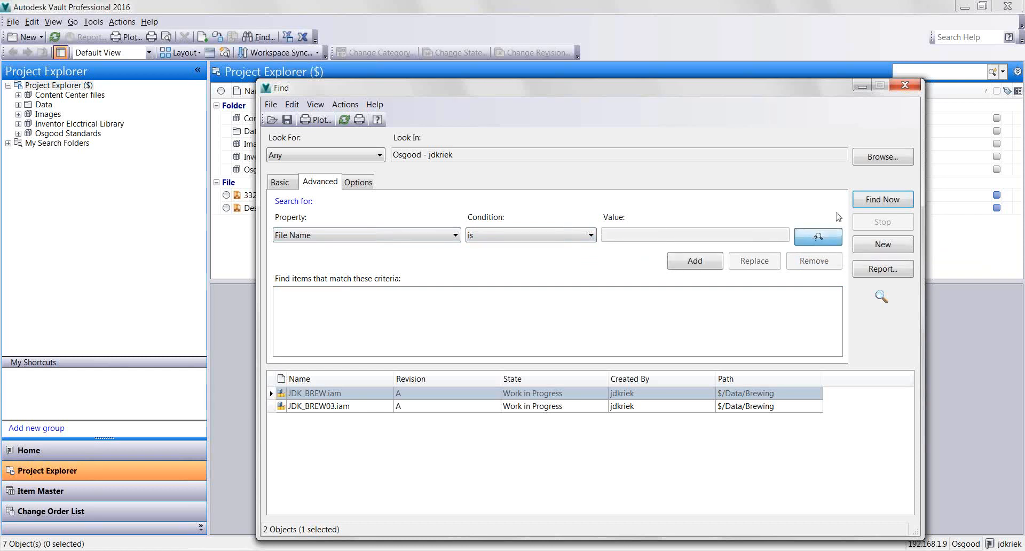
pyautogui.click(889, 204)
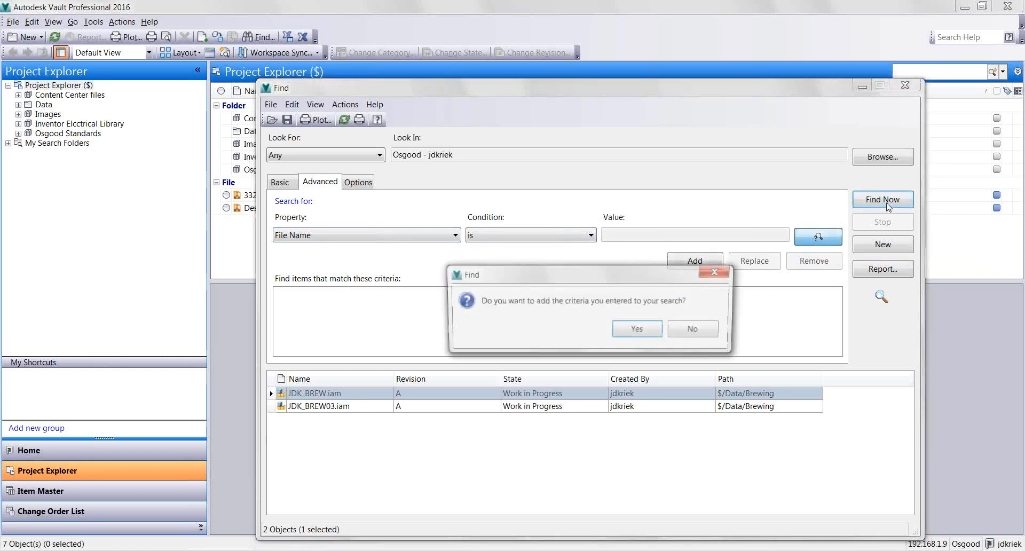
pyautogui.click(641, 334)
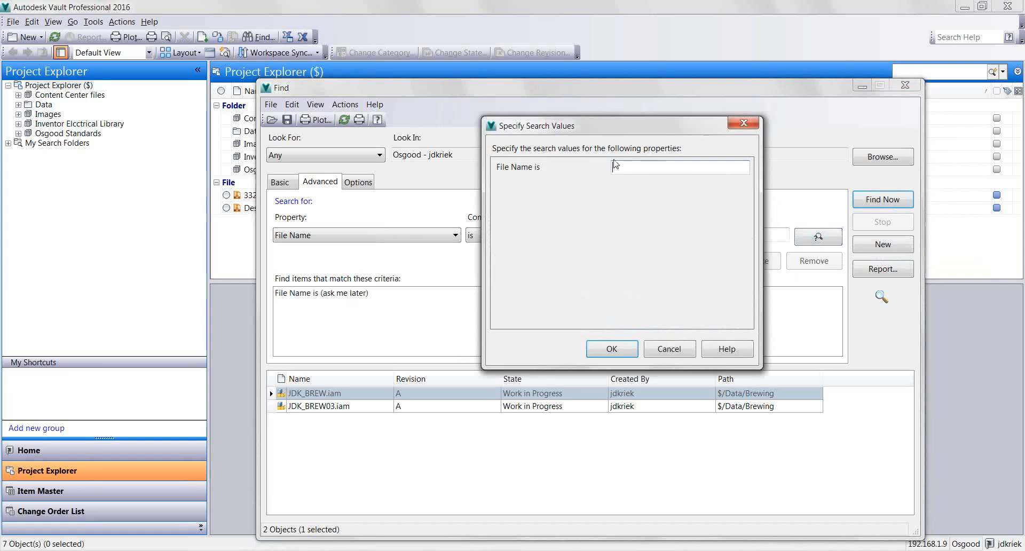
pyautogui.write('JDK')
pyautogui.click(597, 348)
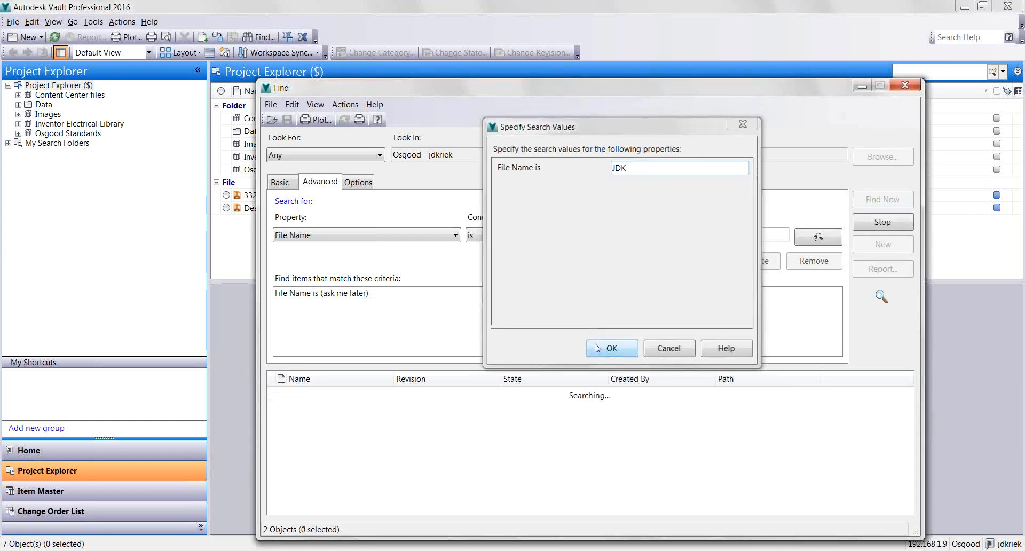
# Step: Rerun the ask-me-later search with the File Name value NREW, and close the Find dialog
pyautogui.write('N')
pyautogui.write('RE')
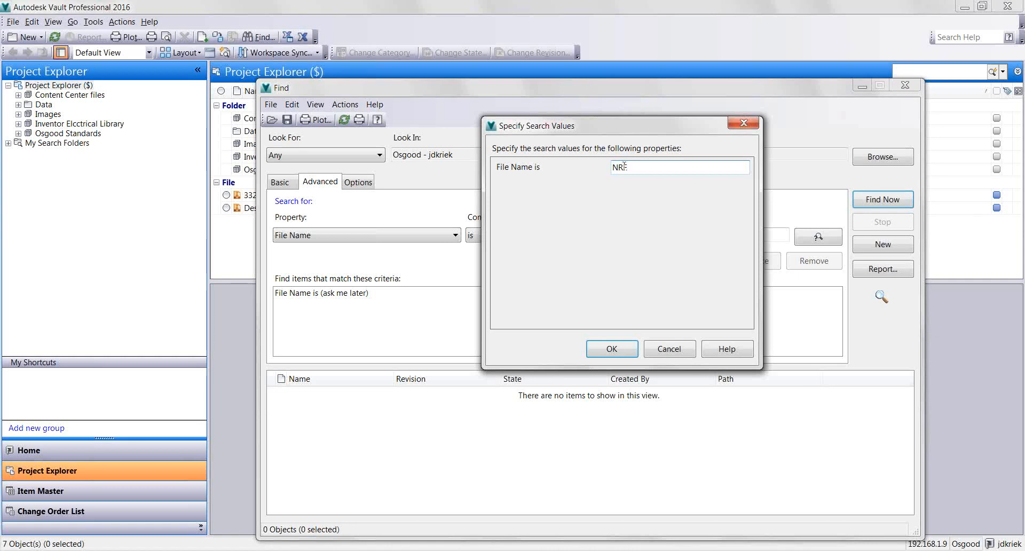
pyautogui.write('W')
pyautogui.click(622, 349)
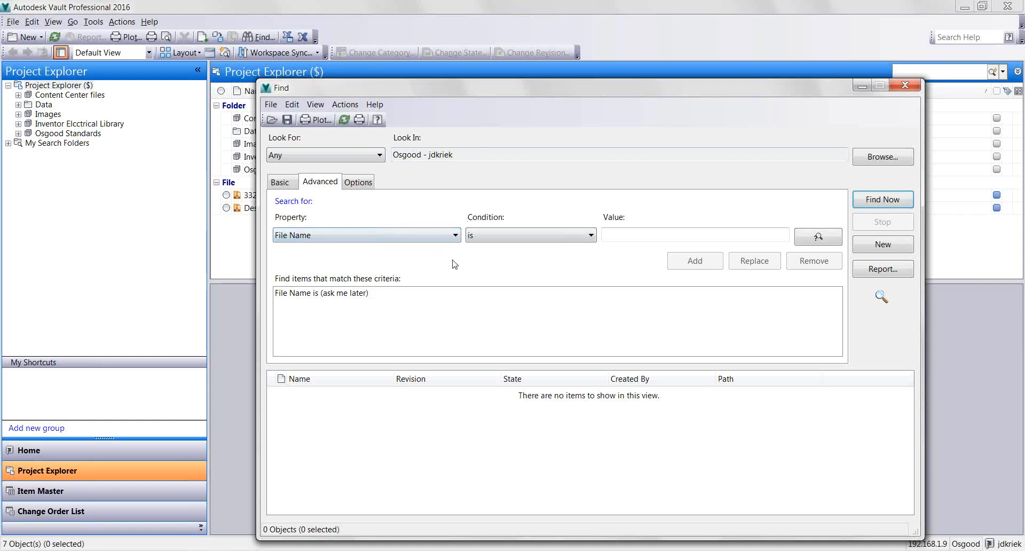
pyautogui.click(906, 87)
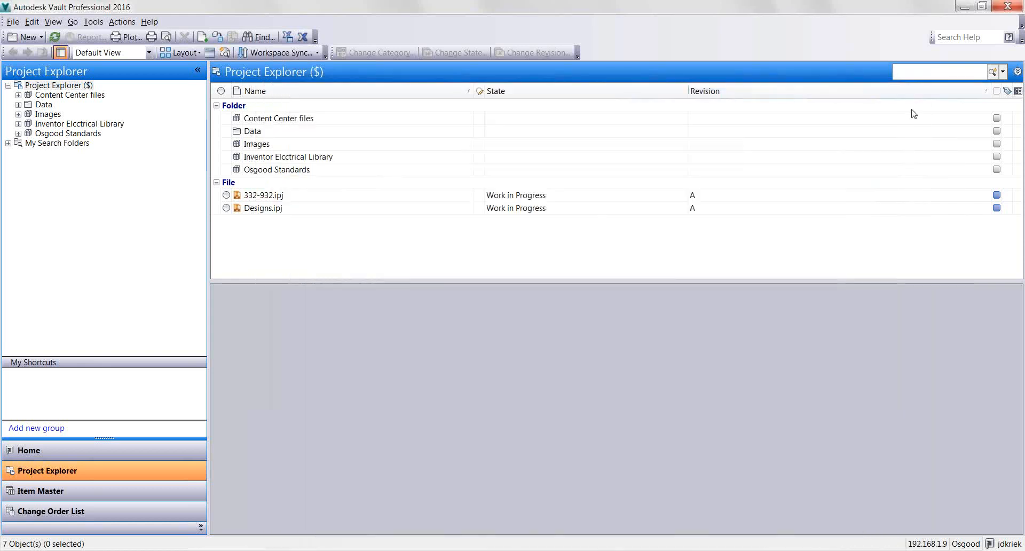
# Step: Reopen the Find dialog and run an advanced search where Checked Out By is the signed-in account's user name
pyautogui.click(1003, 73)
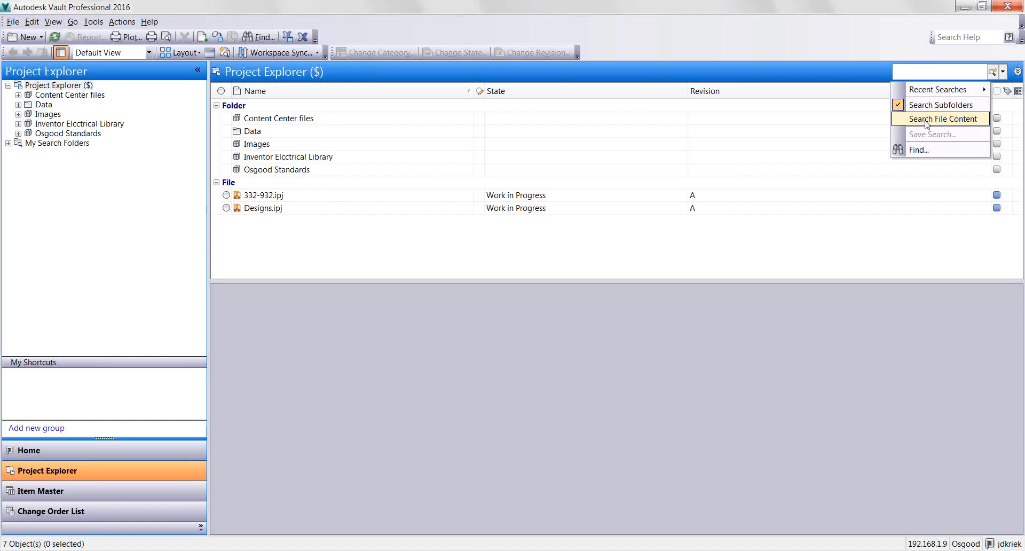
pyautogui.click(920, 150)
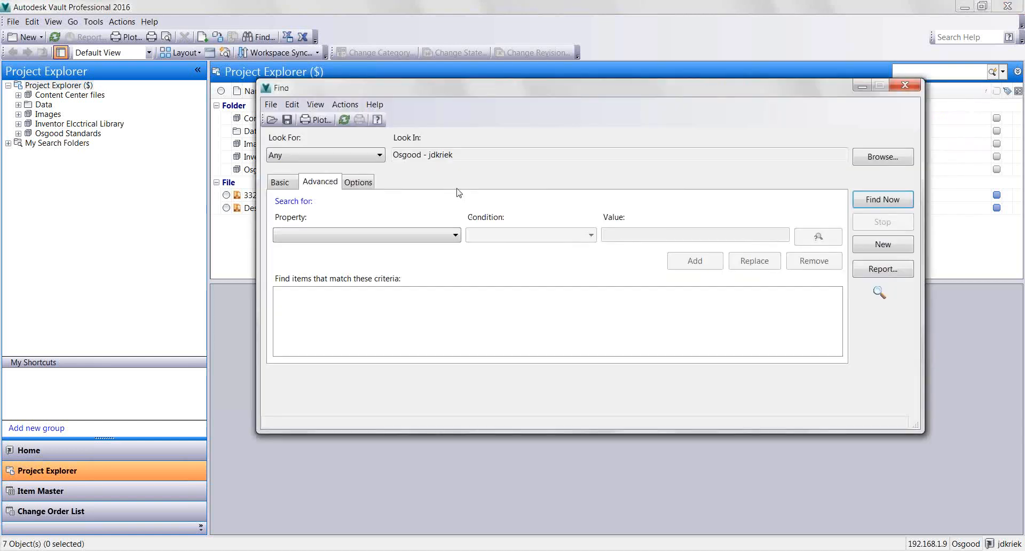
pyautogui.click(420, 240)
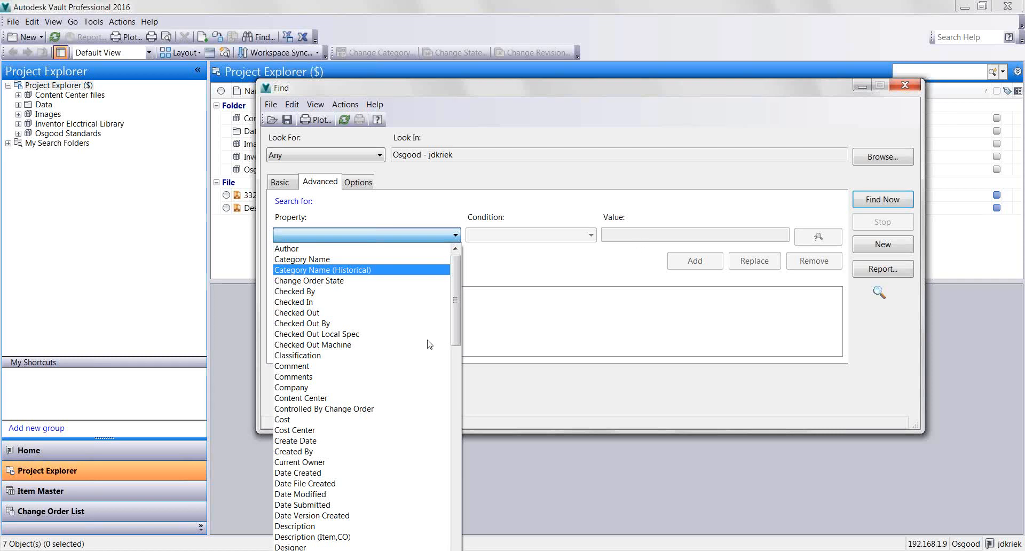
pyautogui.click(337, 327)
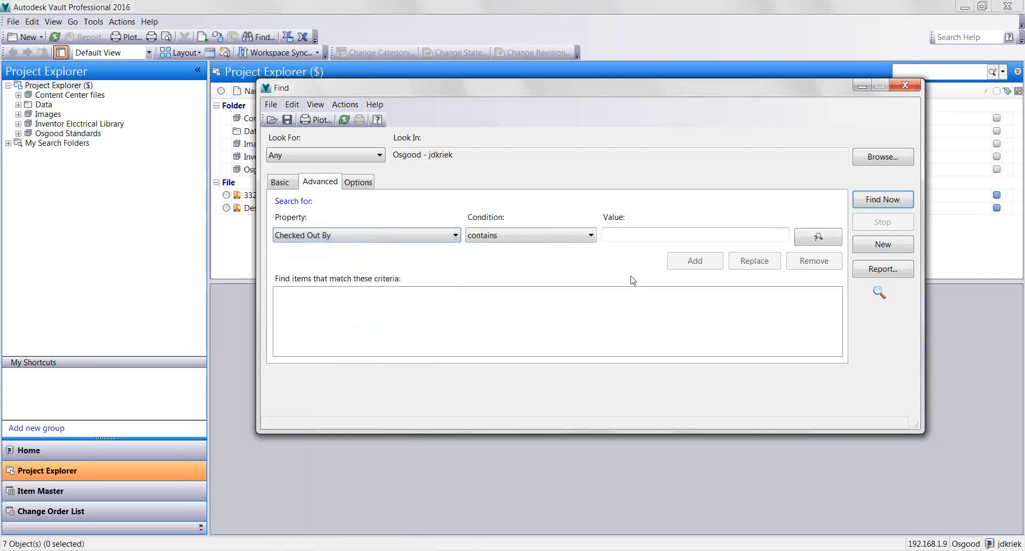
pyautogui.click(545, 238)
pyautogui.click(505, 266)
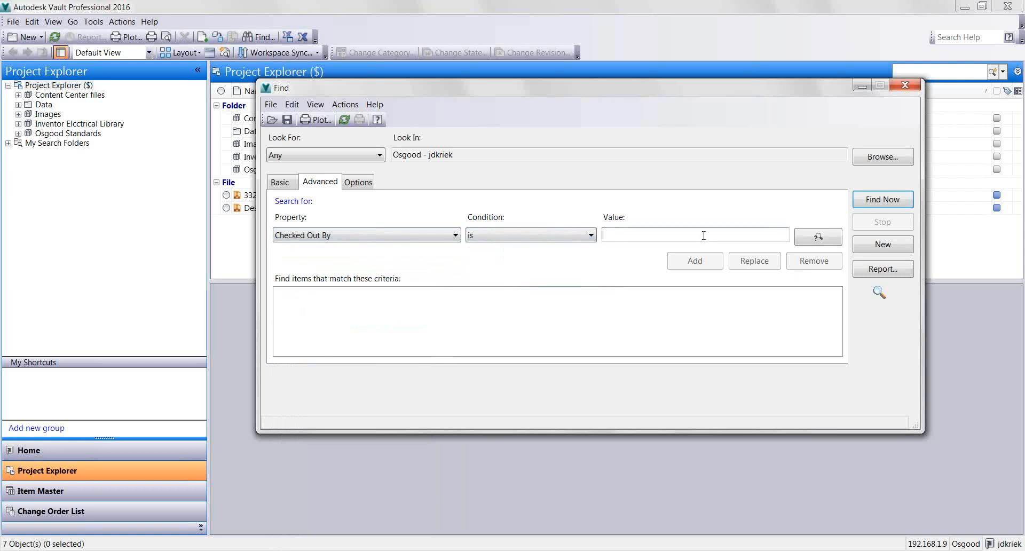
pyautogui.write('jdkriek')
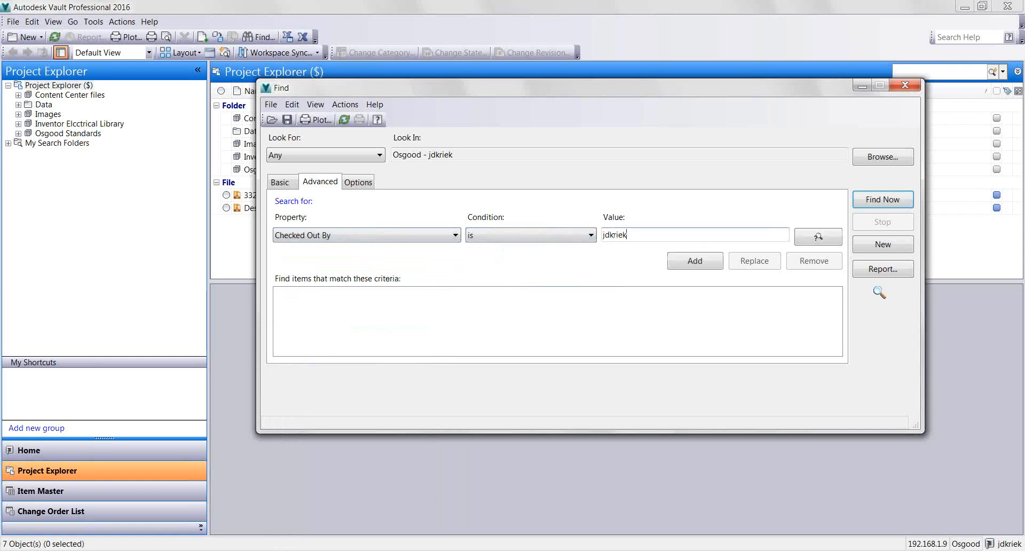
pyautogui.click(878, 205)
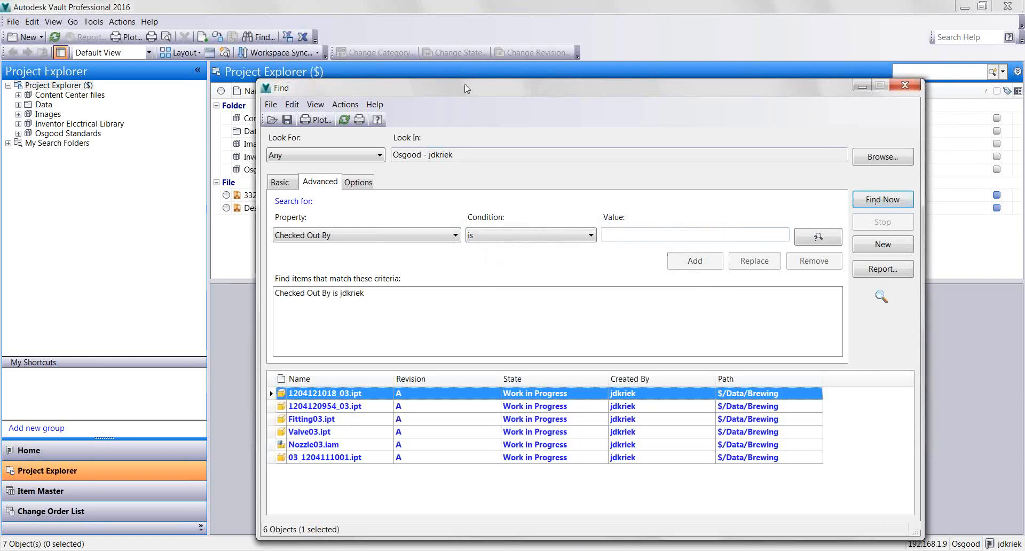
# Step: Save the search as a folder named Checked Out By plus the person's first name, and close the Find dialog
pyautogui.moveTo(443, 82); pyautogui.dragTo(439, 69)
pyautogui.click(283, 101)
pyautogui.write('Che')
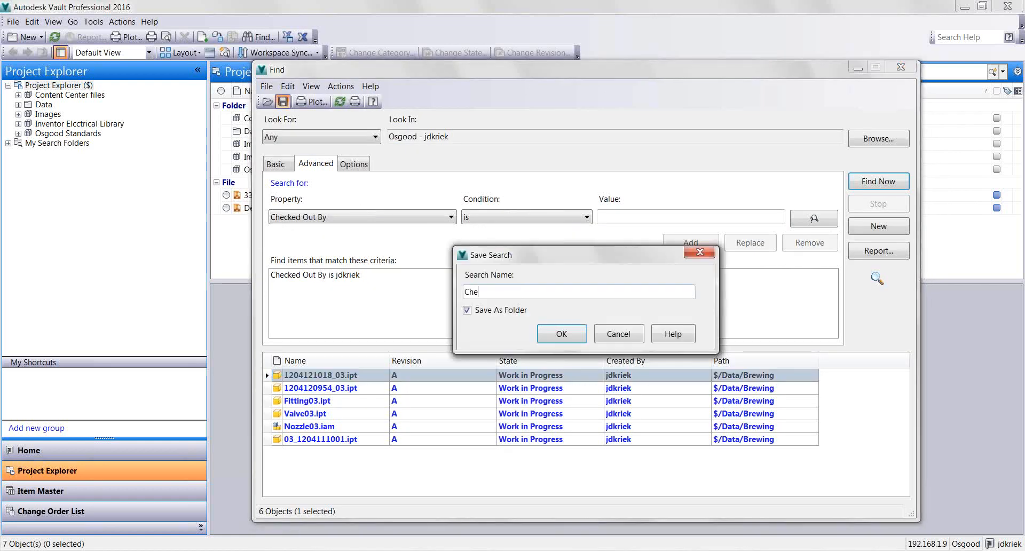
pyautogui.write('ckedi Out By Jon')
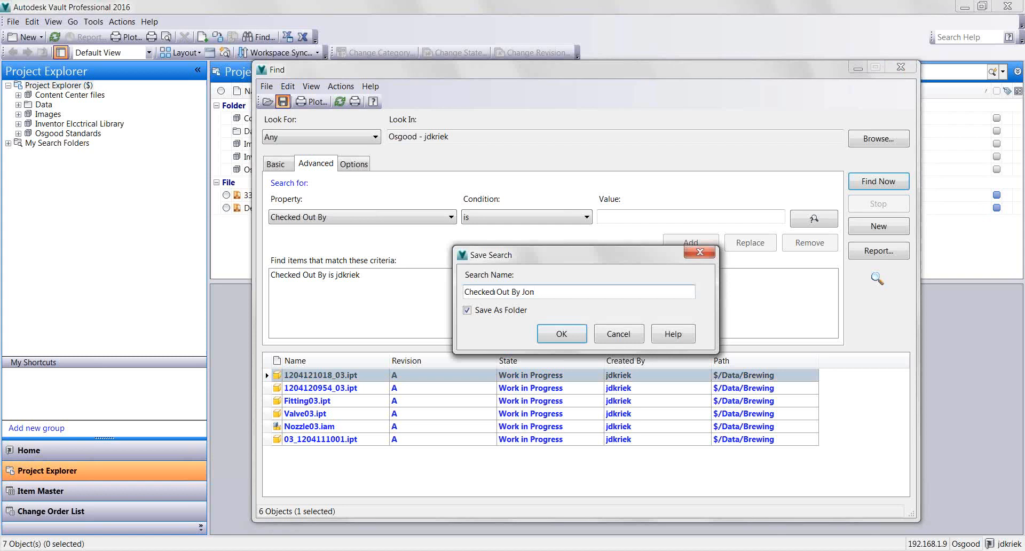
pyautogui.click(562, 334)
pyautogui.click(891, 72)
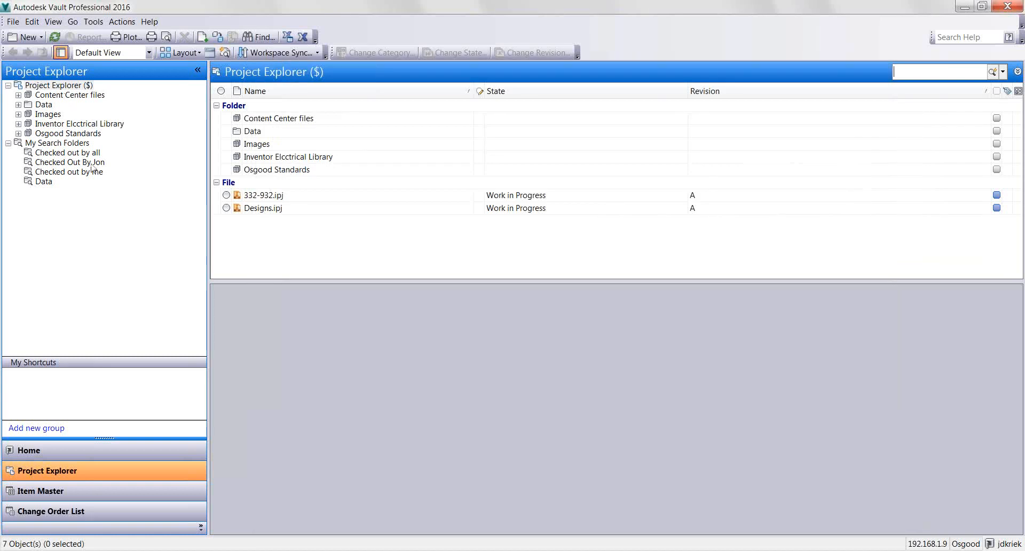
# Step: View the newly saved search folder and the Checked out by all folder, and return to the Project Explorer root
pyautogui.click(80, 162)
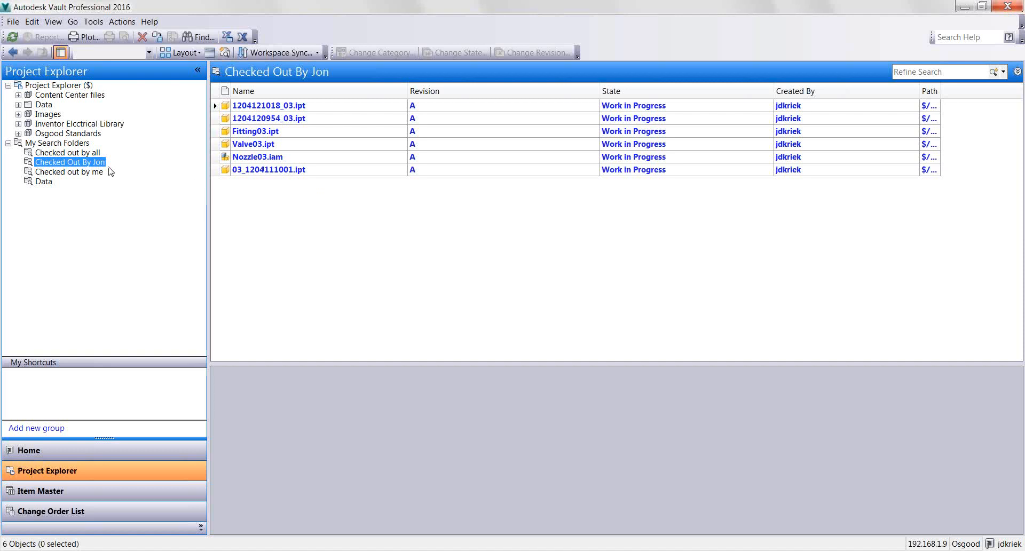
pyautogui.click(68, 154)
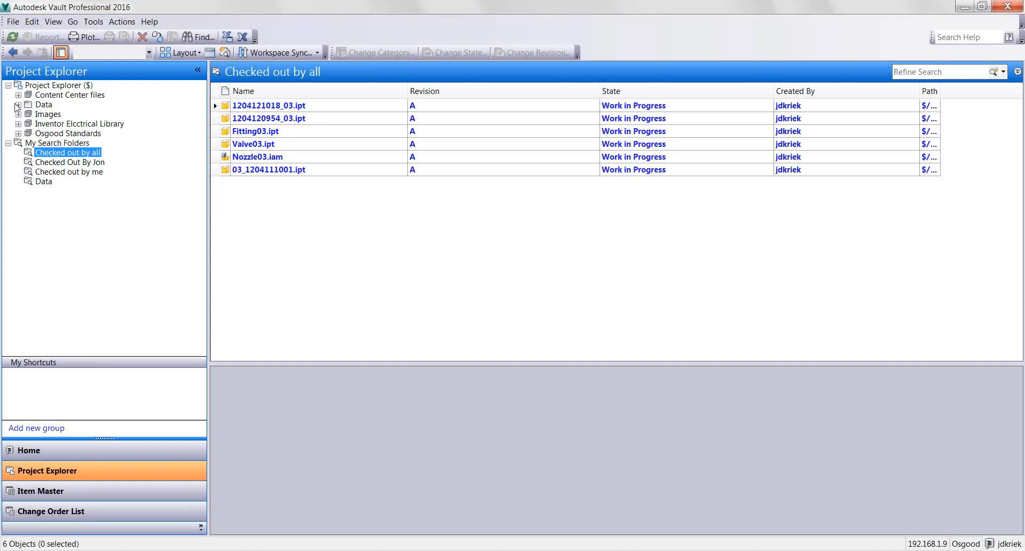
pyautogui.click(72, 88)
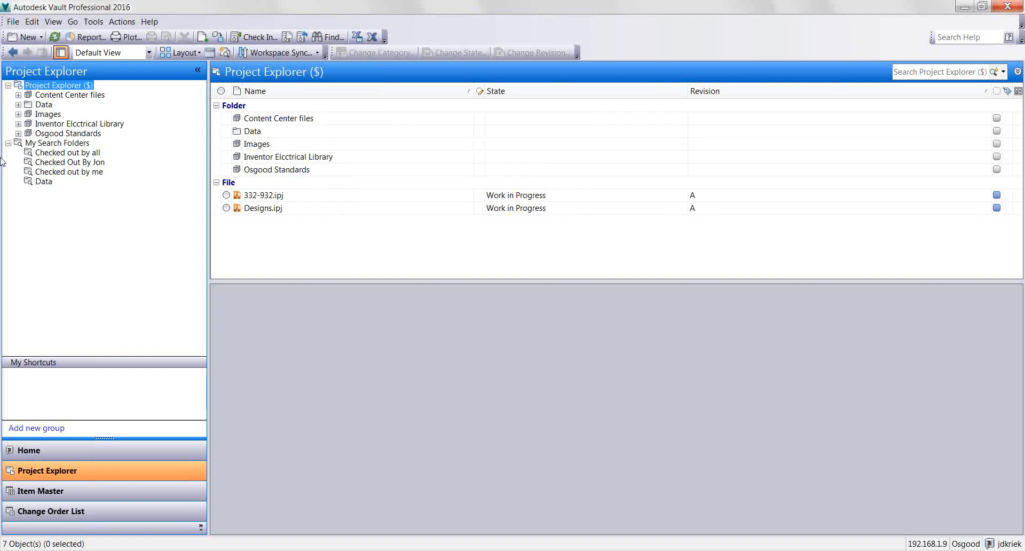
# Step: Browse the Data folder, expand its subfolders in the tree, and open 270.D
pyautogui.click(44, 105)
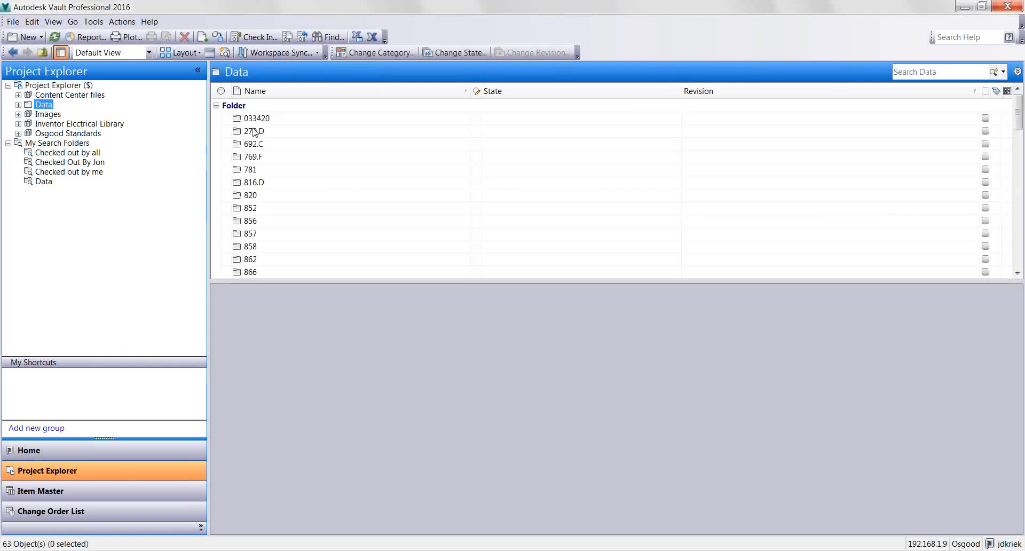
pyautogui.click(74, 87)
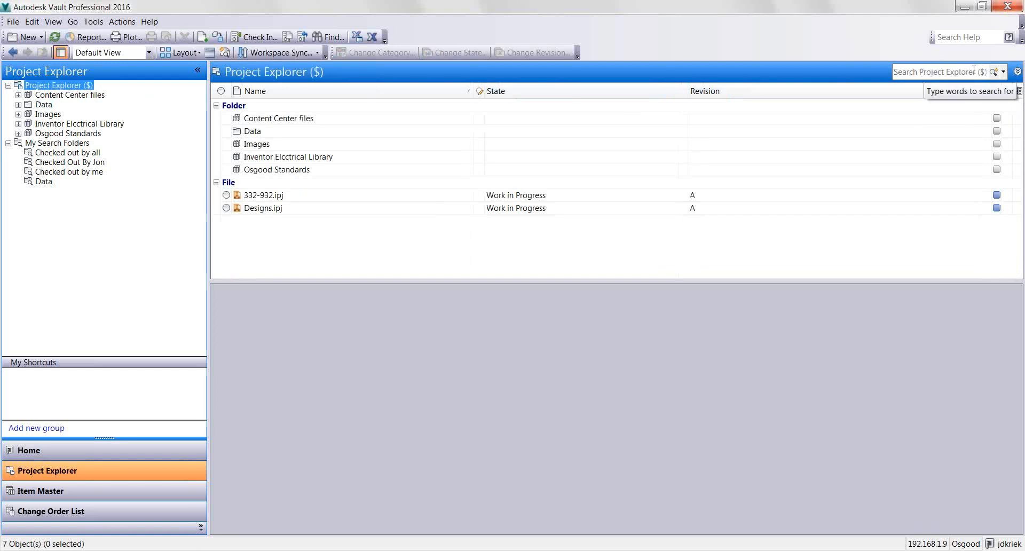
pyautogui.click(47, 106)
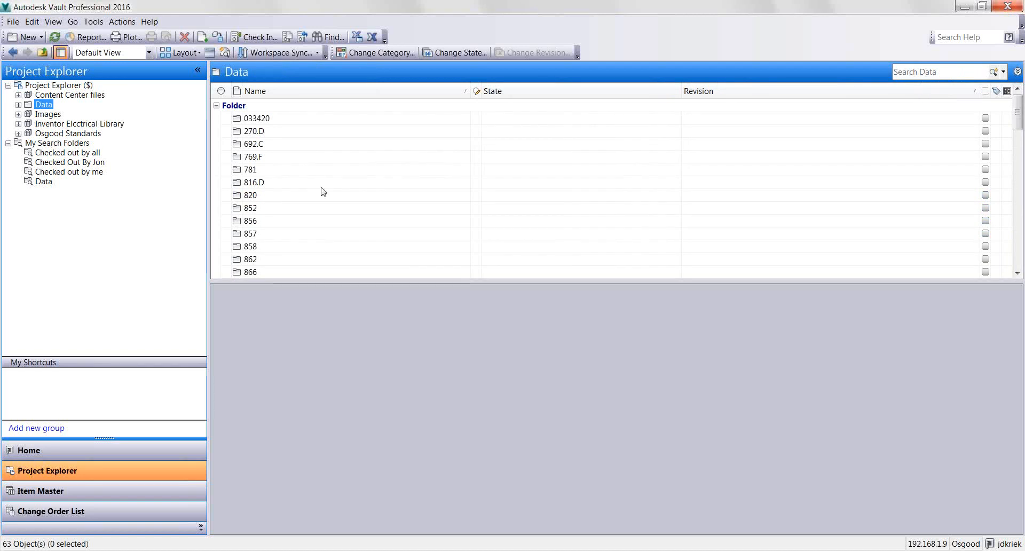
pyautogui.click(258, 185)
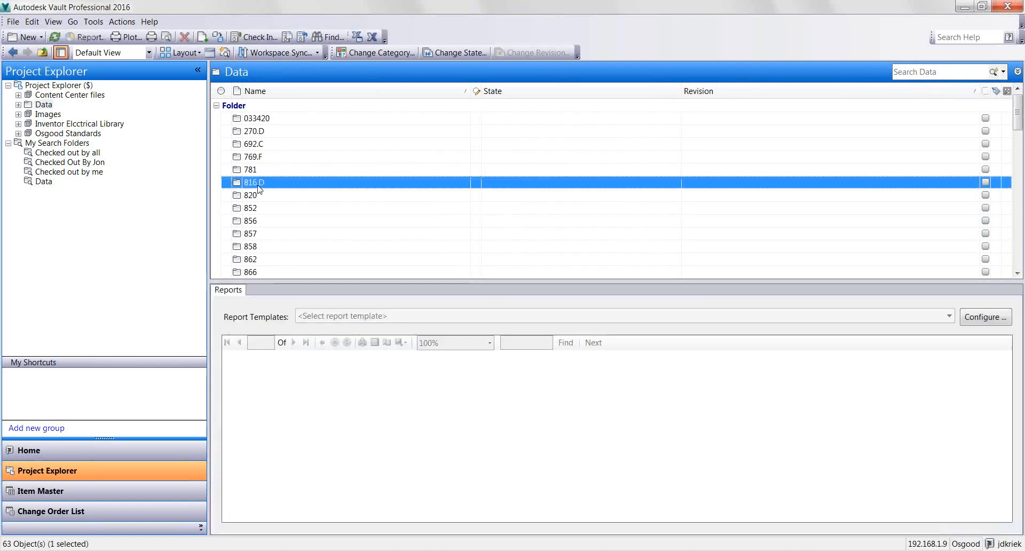
pyautogui.click(19, 105)
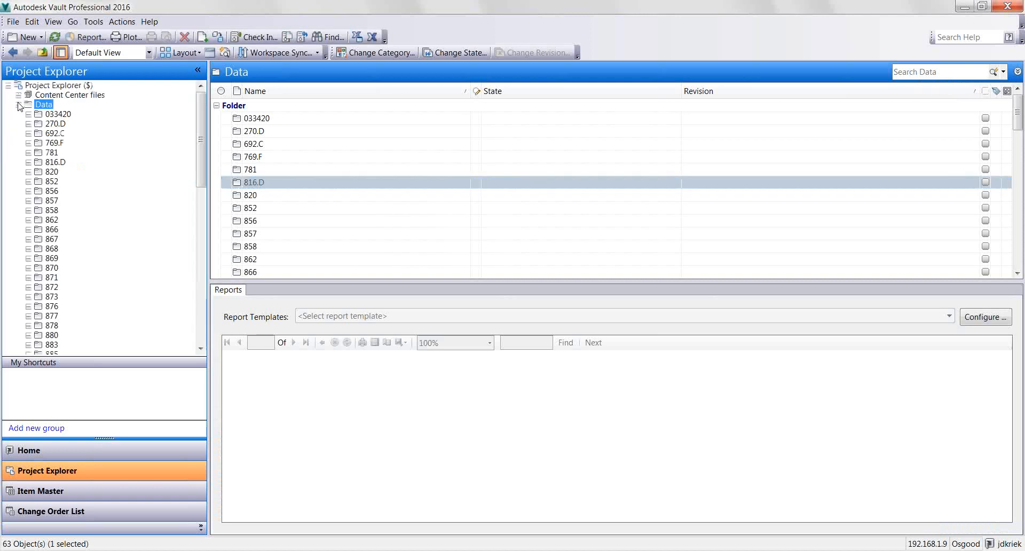
pyautogui.click(53, 124)
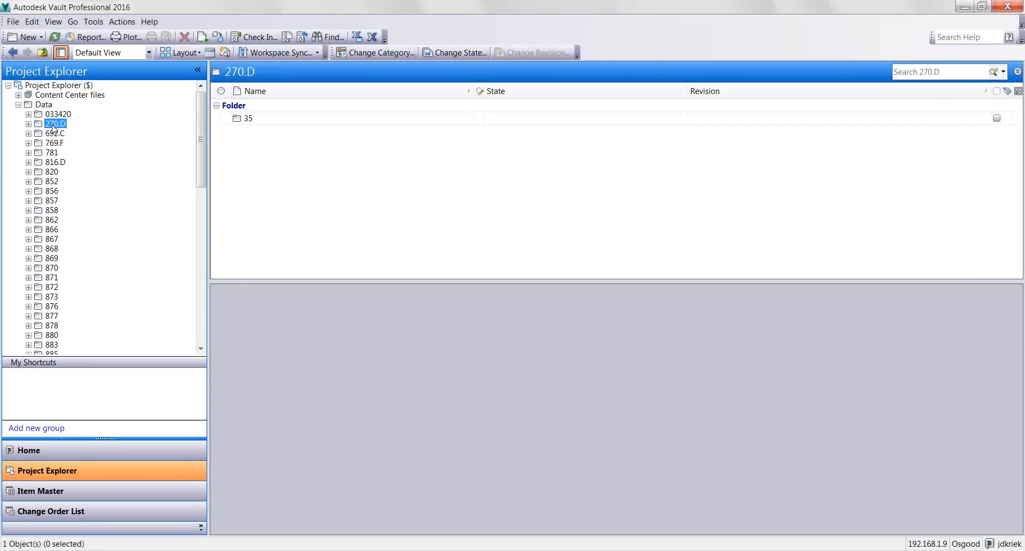
# Step: Open folder 858, reopen the Find dialog, and add the Data folder to the locations to search
pyautogui.click(50, 210)
pyautogui.hotkey('ctrl', 'f')
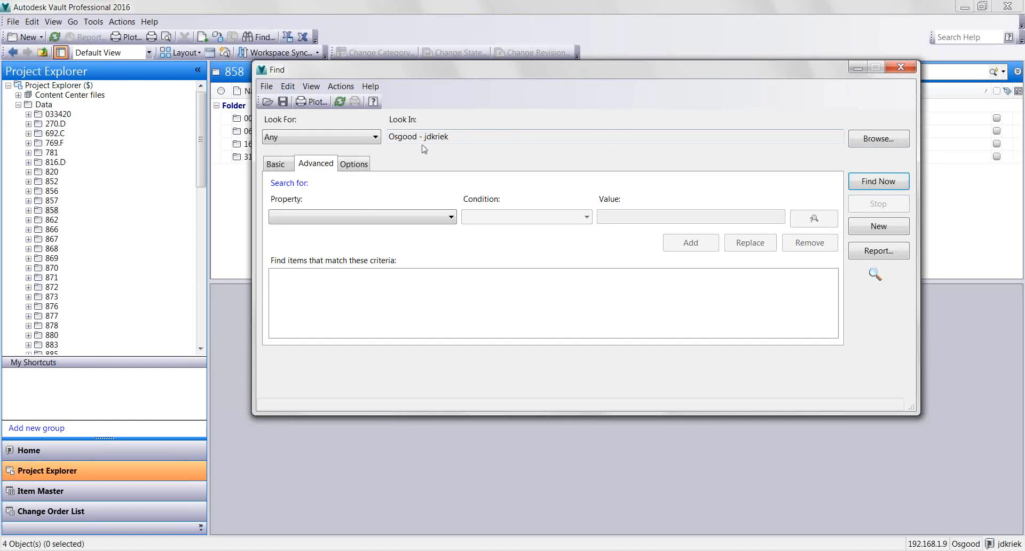
pyautogui.click(879, 138)
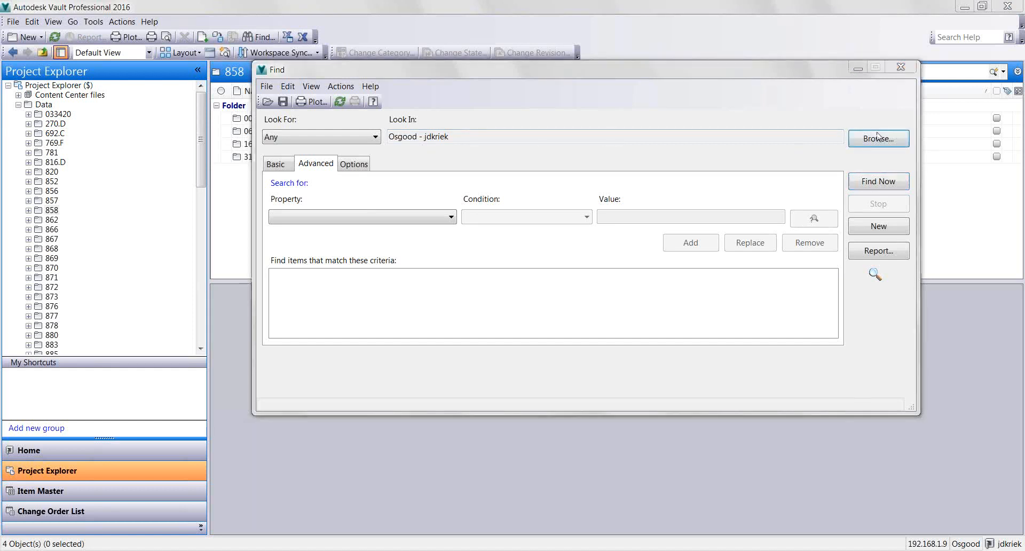
pyautogui.click(474, 190)
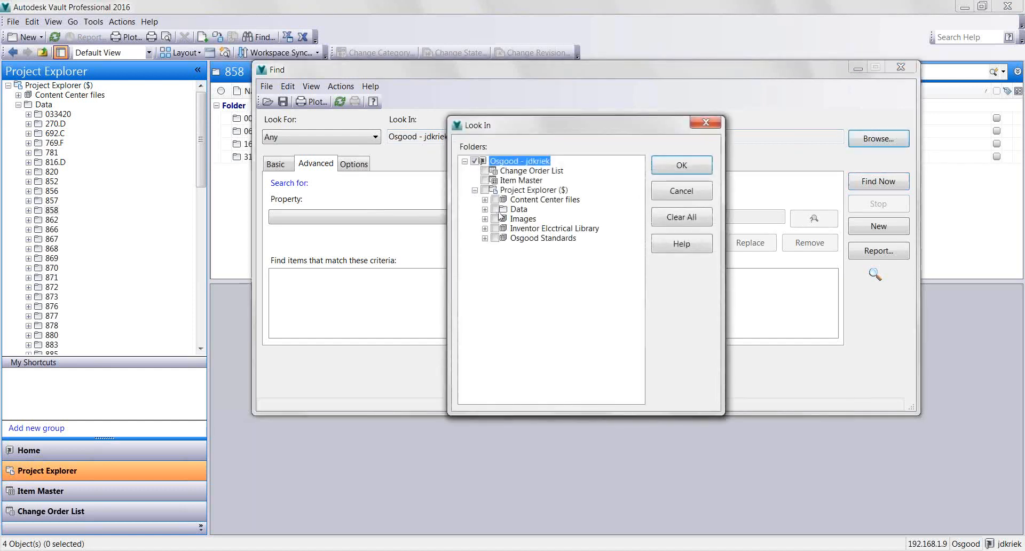
pyautogui.click(695, 170)
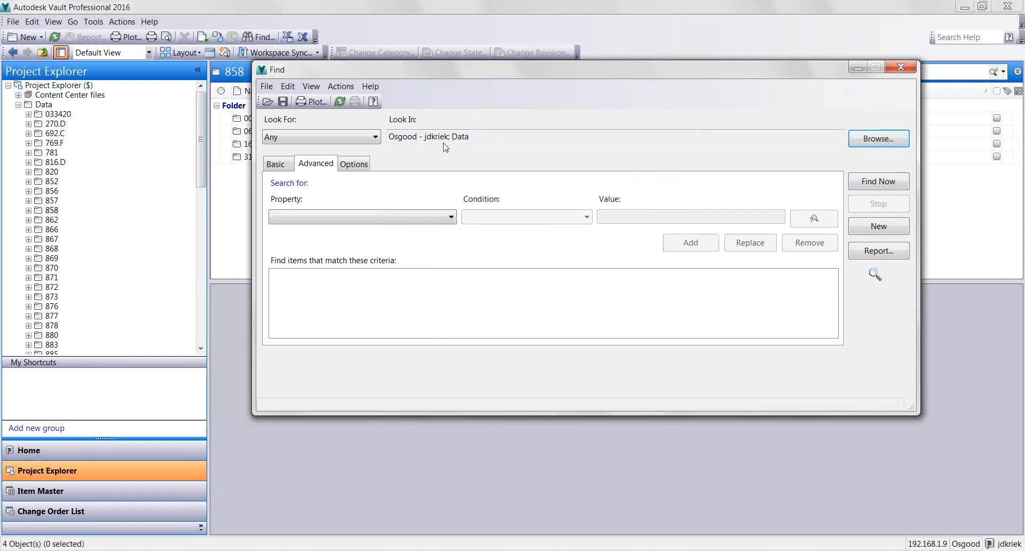
# Step: Switch what the search looks for to Files, Change Orders and finally Items
pyautogui.click(277, 166)
pyautogui.click(298, 165)
pyautogui.click(286, 137)
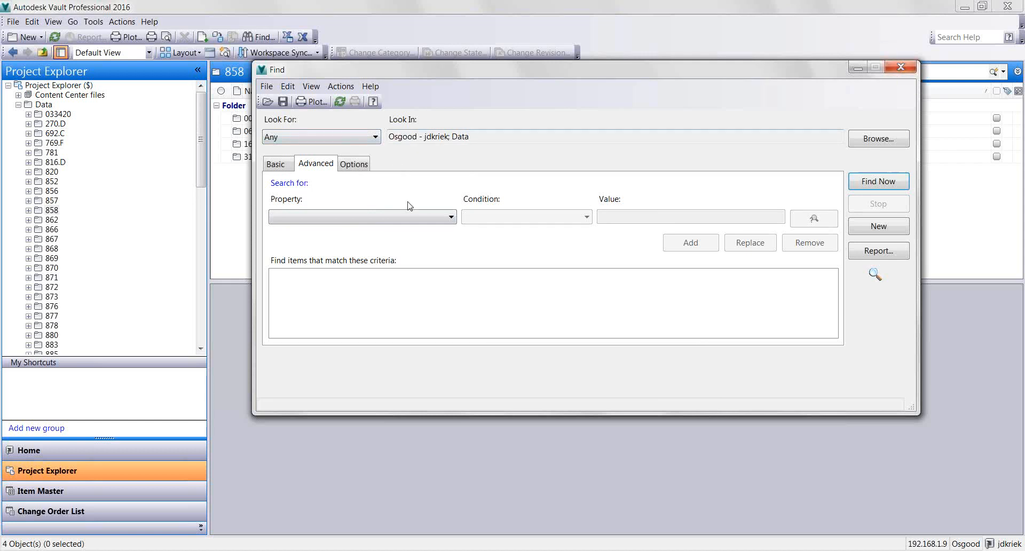
pyautogui.click(370, 138)
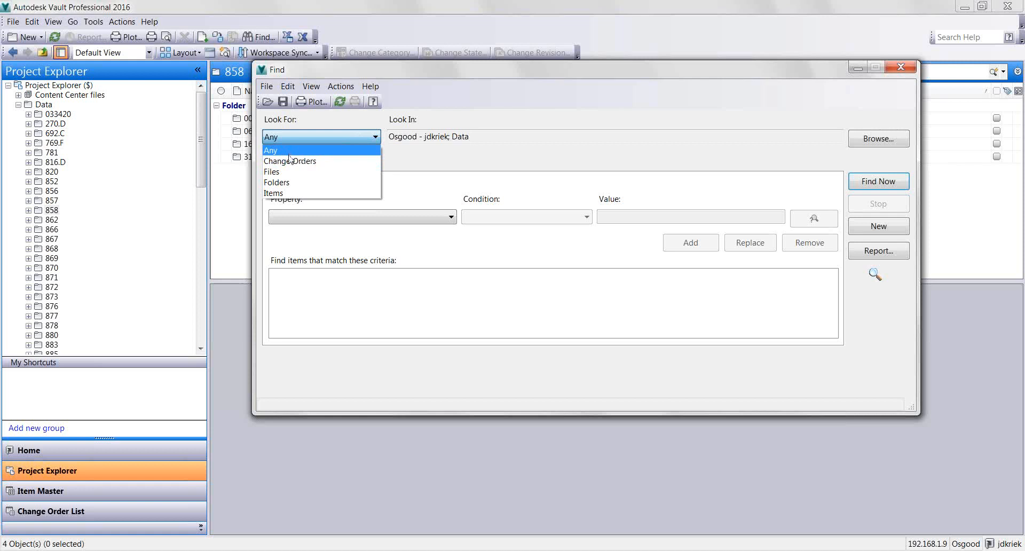
pyautogui.click(288, 171)
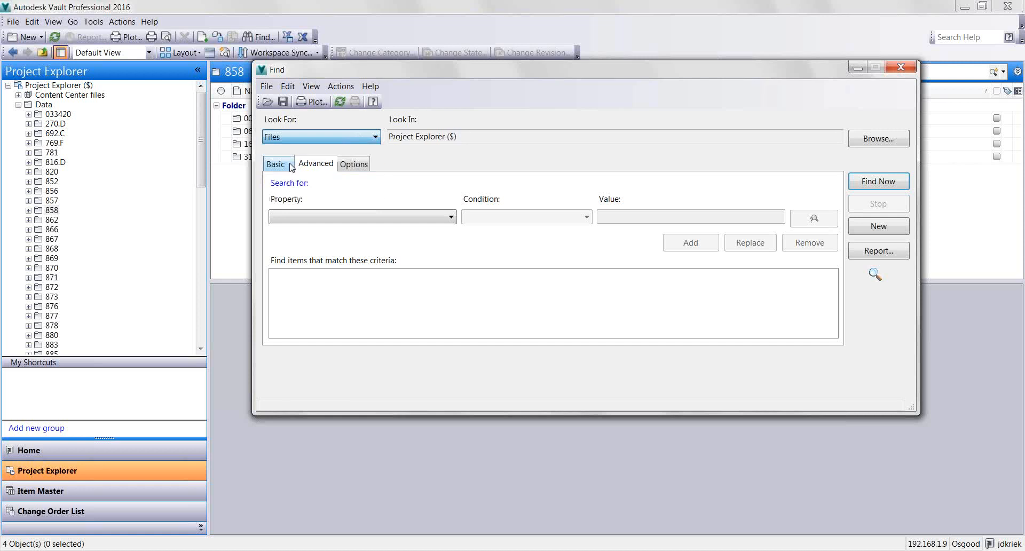
pyautogui.click(318, 140)
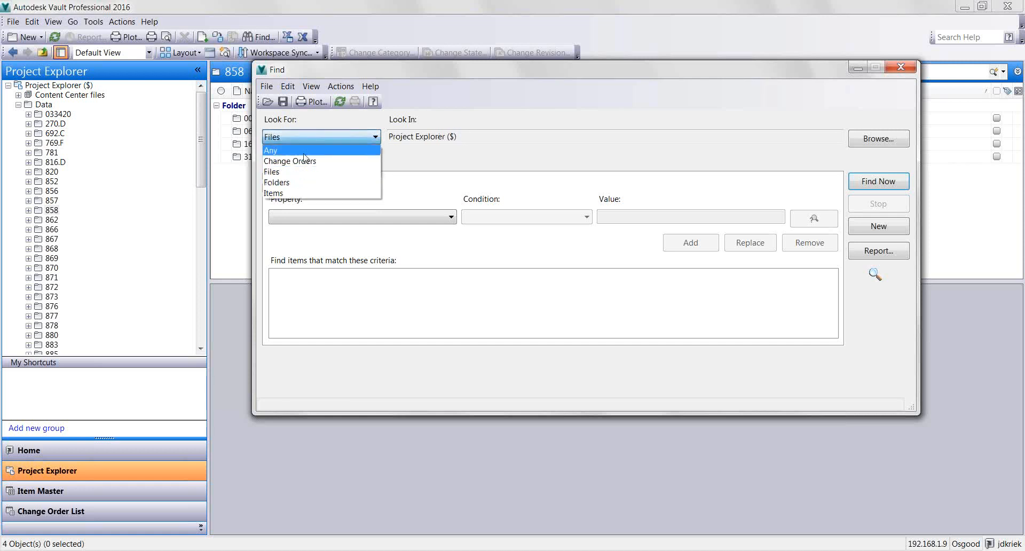
pyautogui.click(302, 162)
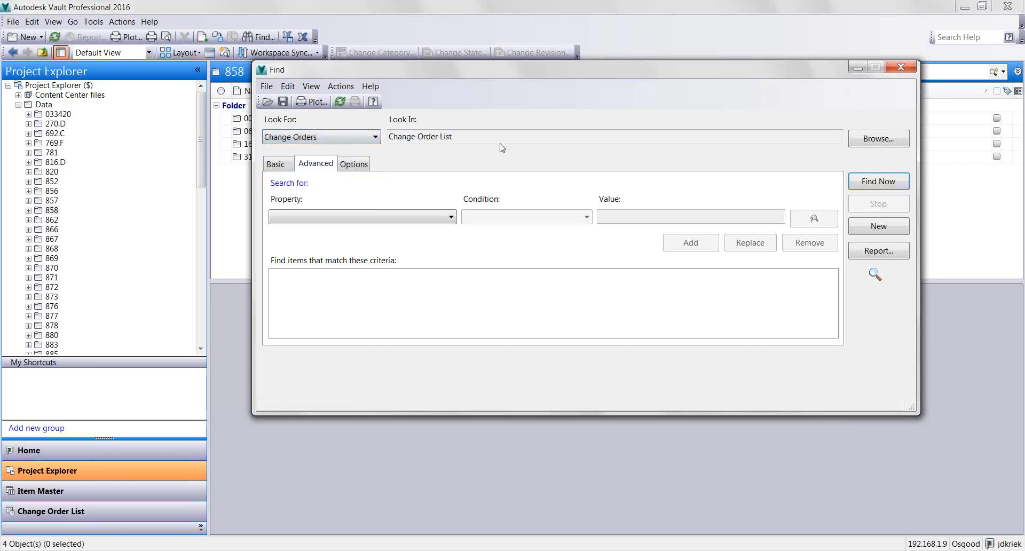
pyautogui.click(321, 137)
pyautogui.click(296, 190)
pyautogui.click(287, 218)
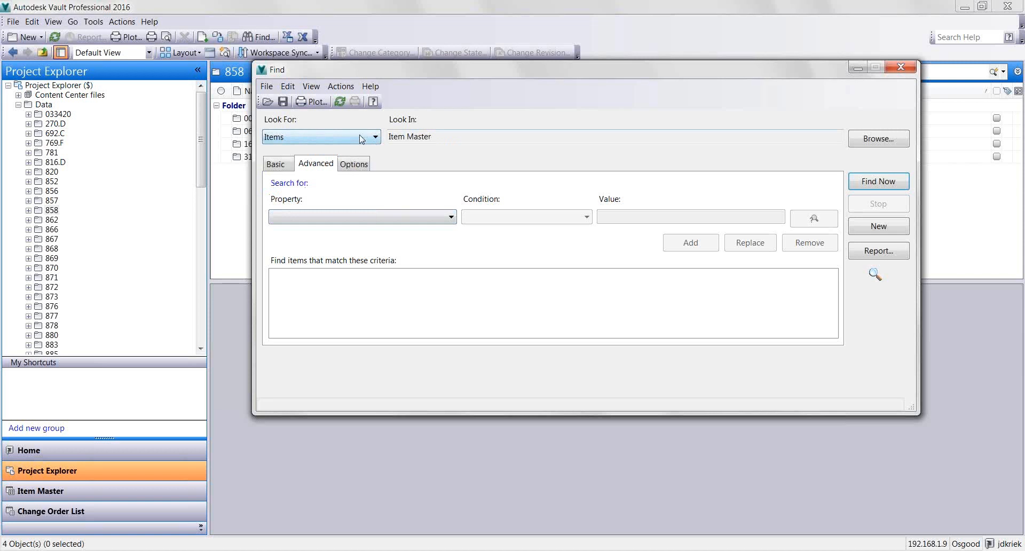
# Step: Review the search options, start a new basic search, and return to the advanced criteria
pyautogui.click(354, 164)
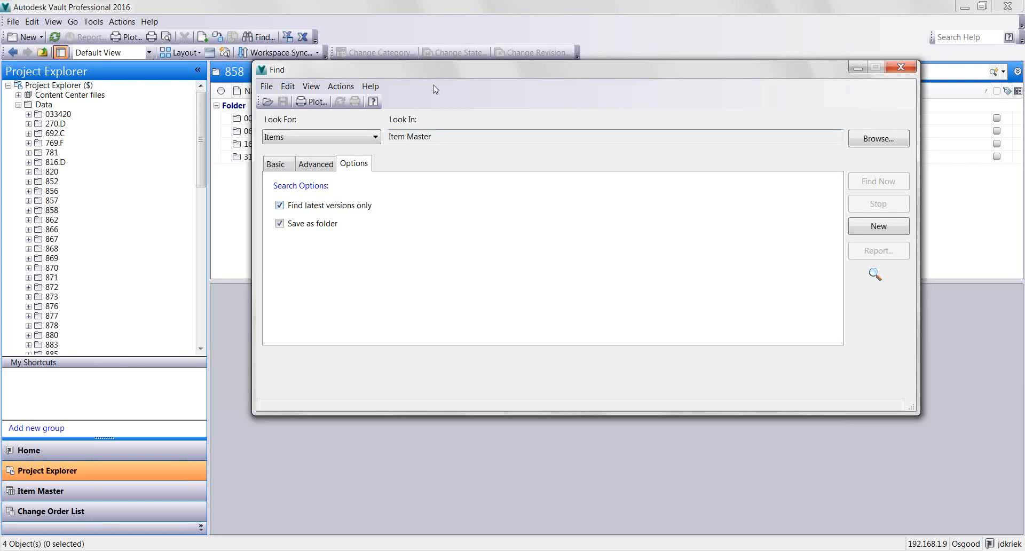
pyautogui.click(277, 165)
pyautogui.click(868, 229)
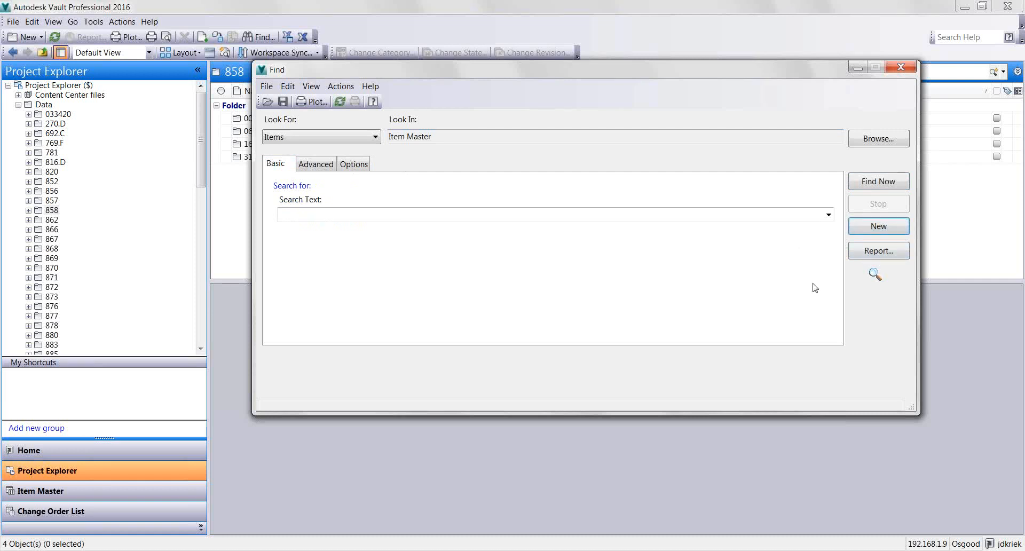
pyautogui.click(314, 164)
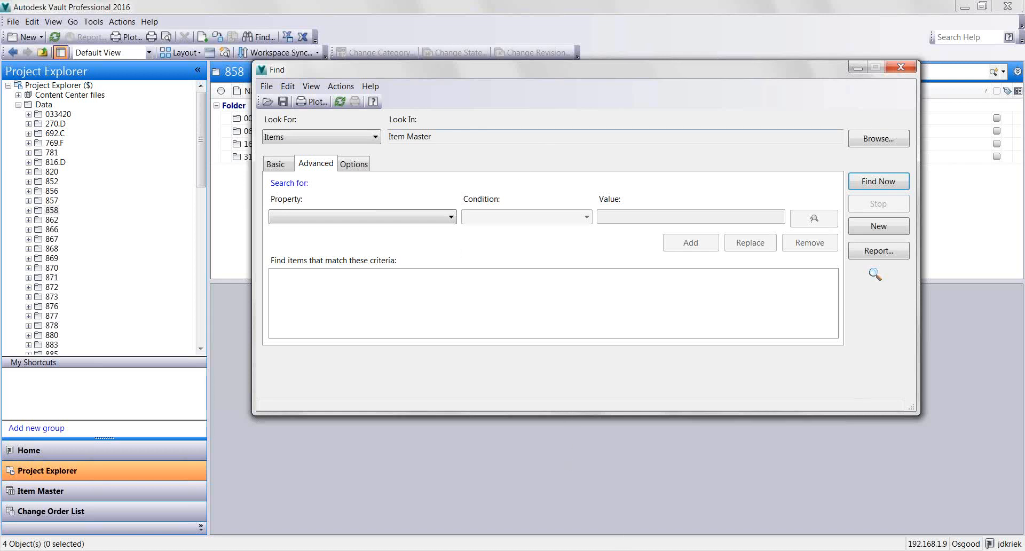
# Step: Switch to the Webcast - AVA Presentation window in PowerPoint
pyautogui.click(617, 550)
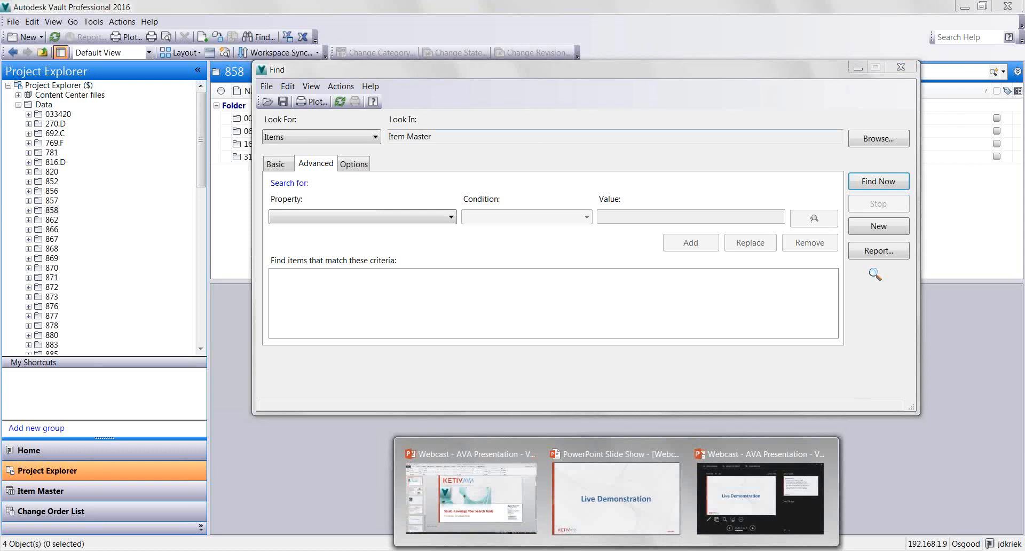
pyautogui.click(502, 502)
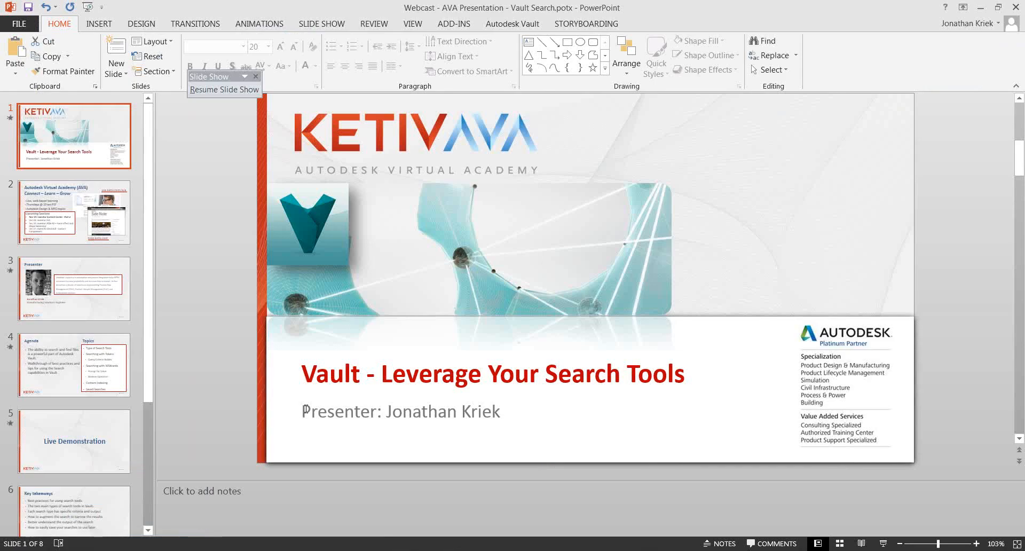
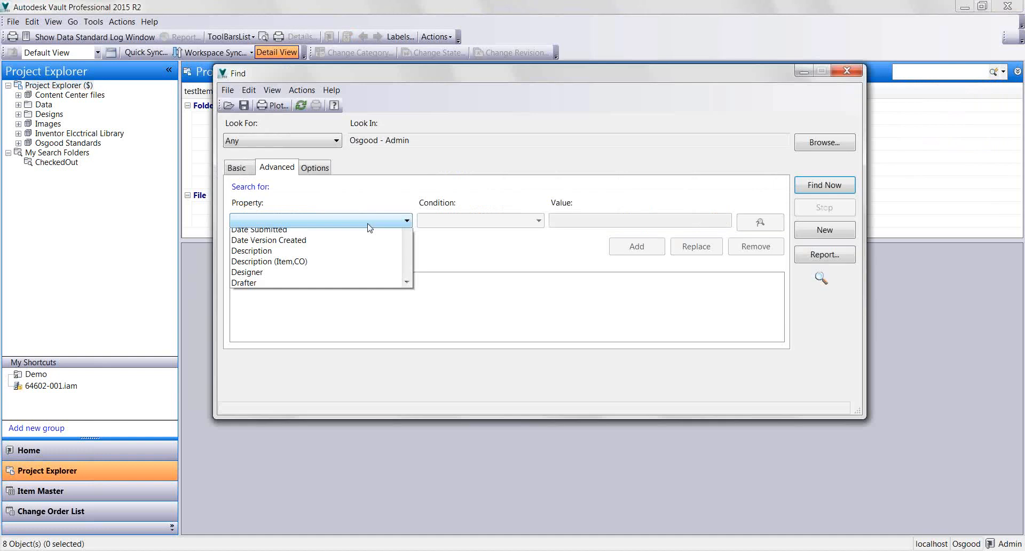
# Step: In Vault Professional 2015 R2, browse the searchable properties, view the search options, and close the Find dialog
pyautogui.scroll(-4, 318, 351)
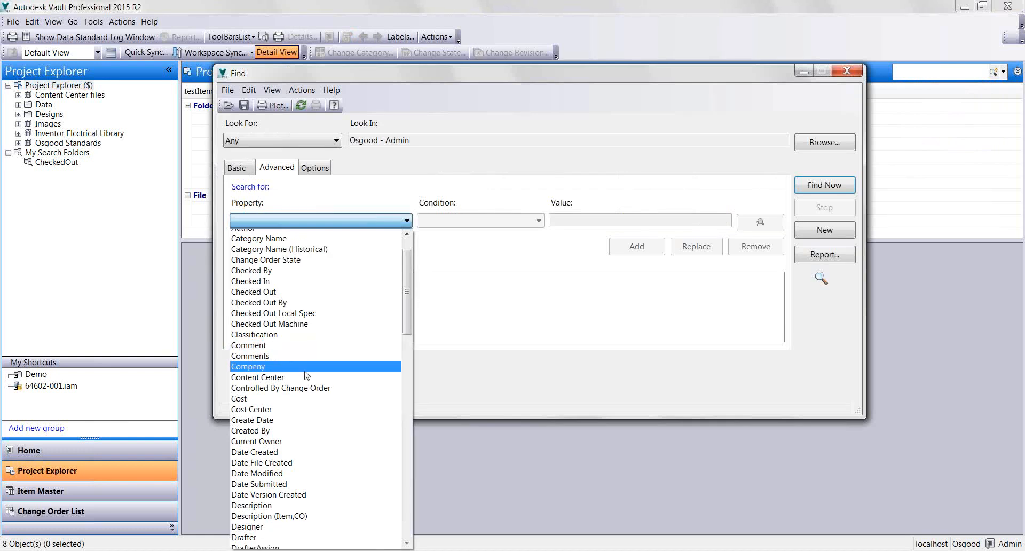
pyautogui.scroll(-15, 288, 470)
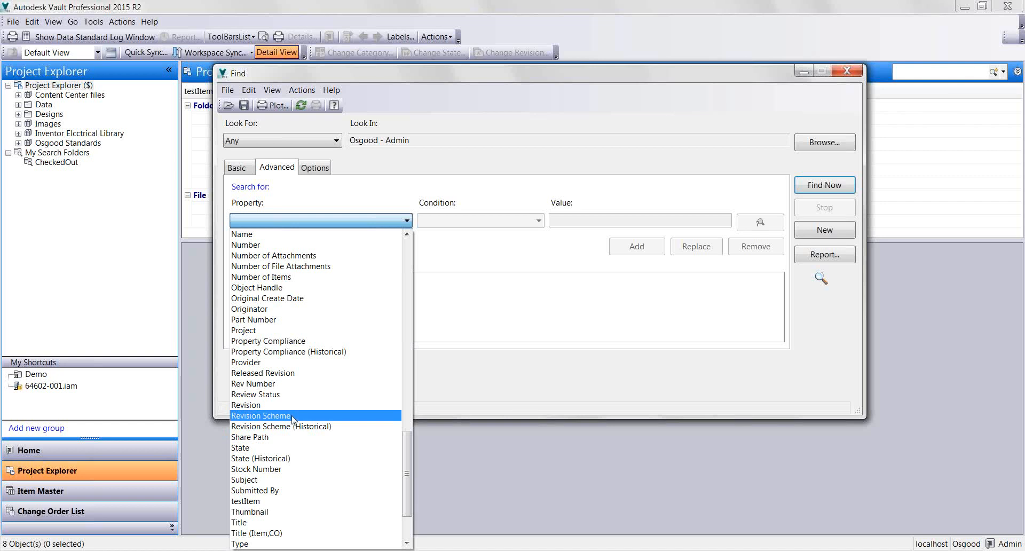
pyautogui.click(526, 357)
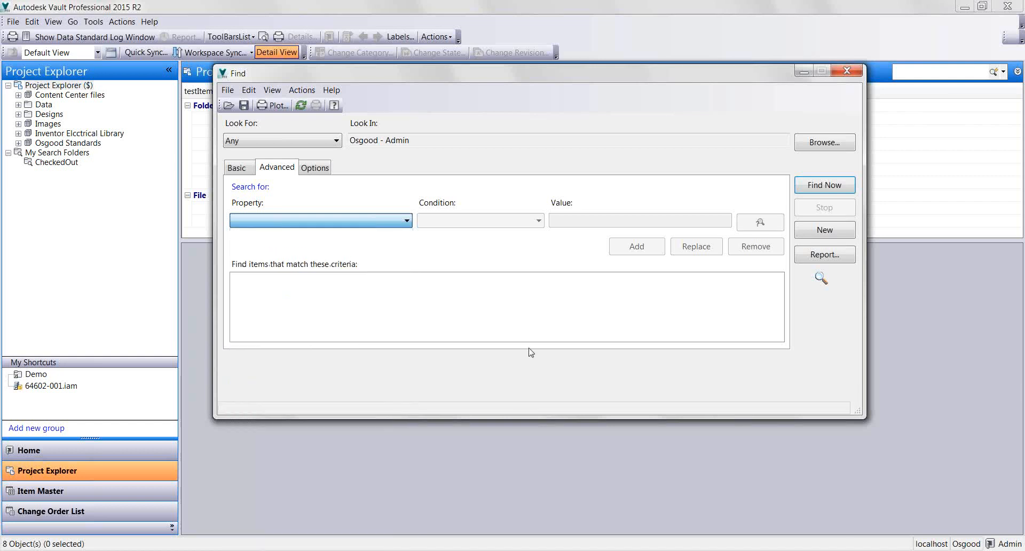
pyautogui.click(315, 168)
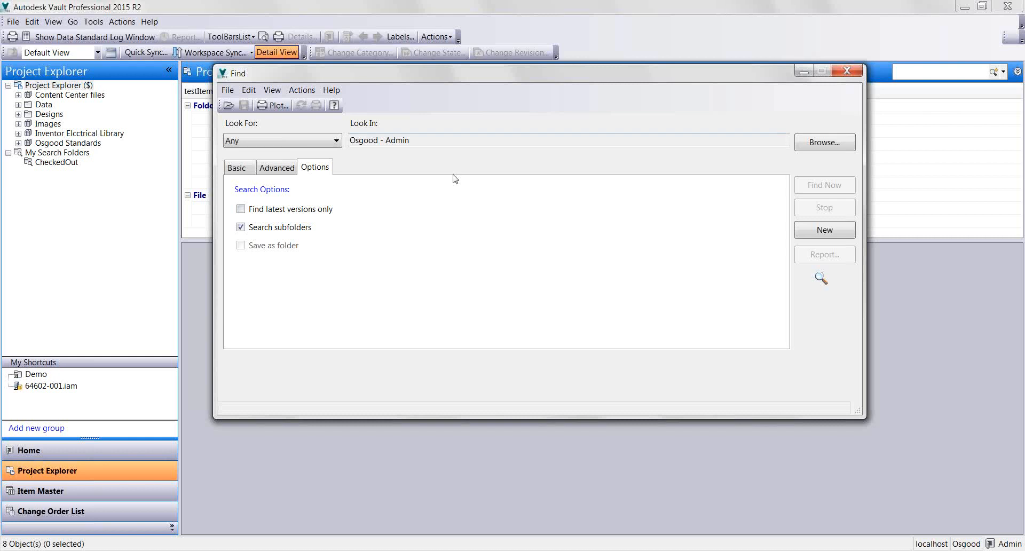
pyautogui.click(847, 71)
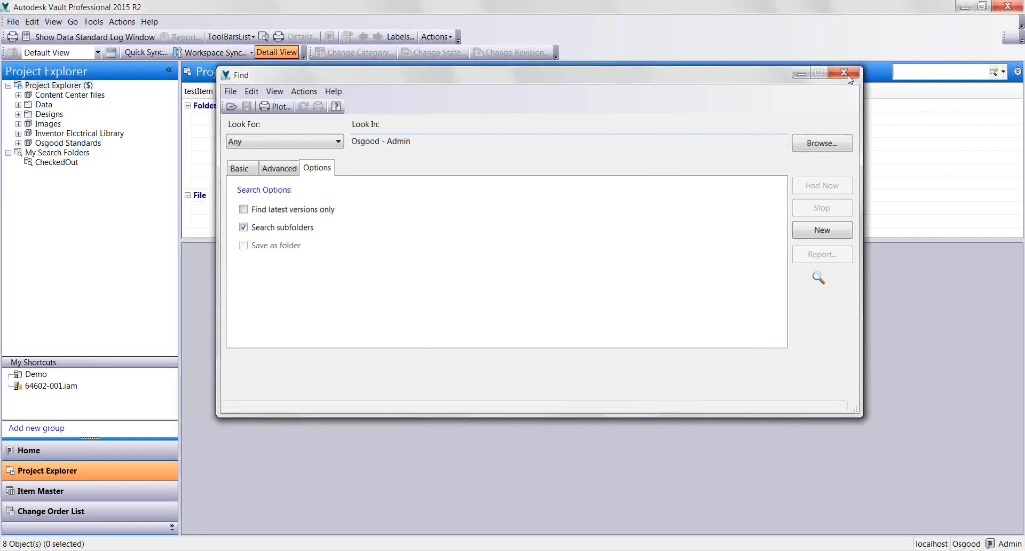
# Step: Open the CheckedOut search folder, enlarge the My Shortcuts area, and select My Search Folders
pyautogui.click(59, 162)
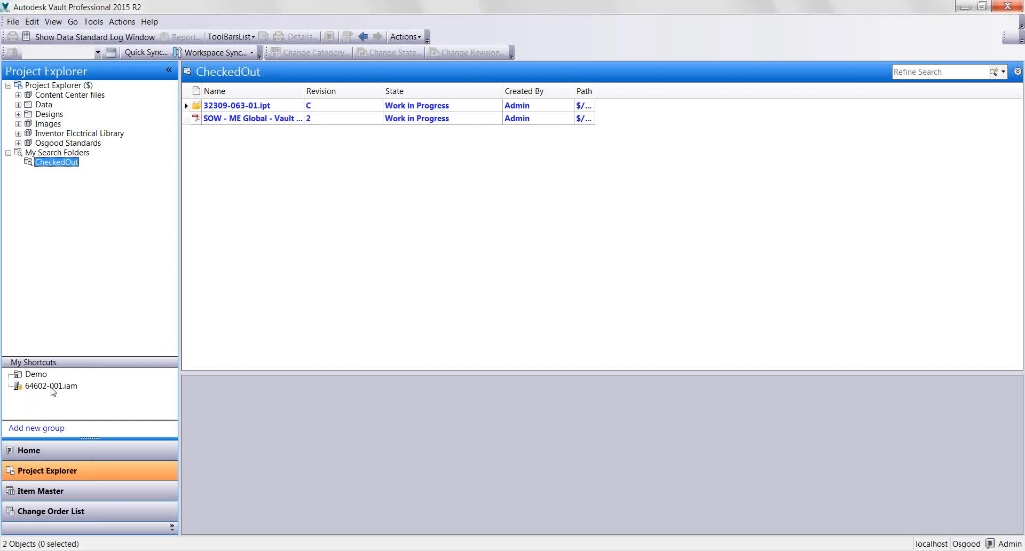
pyautogui.moveTo(60, 357); pyautogui.dragTo(70, 245)
pyautogui.moveTo(66, 181); pyautogui.dragTo(66, 172)
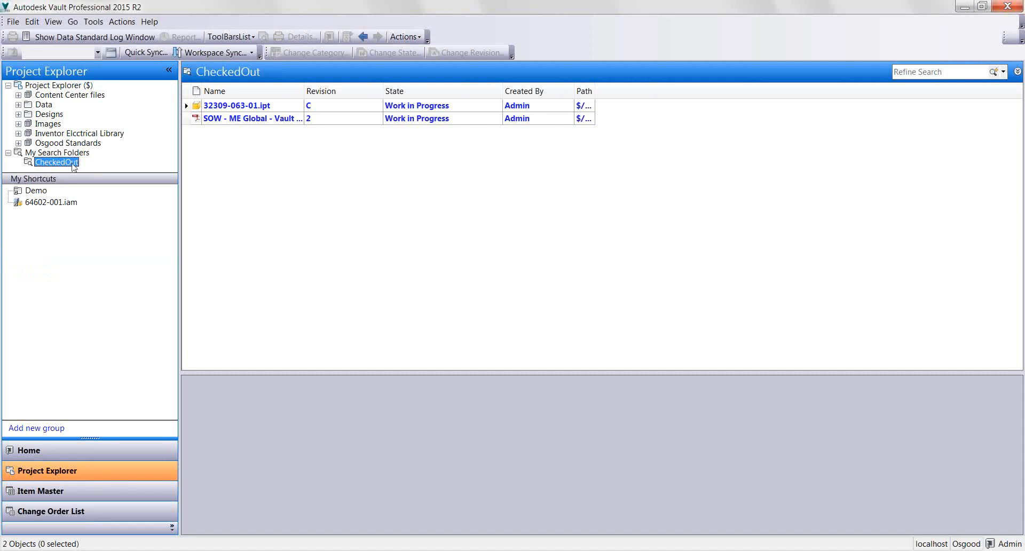
pyautogui.click(51, 154)
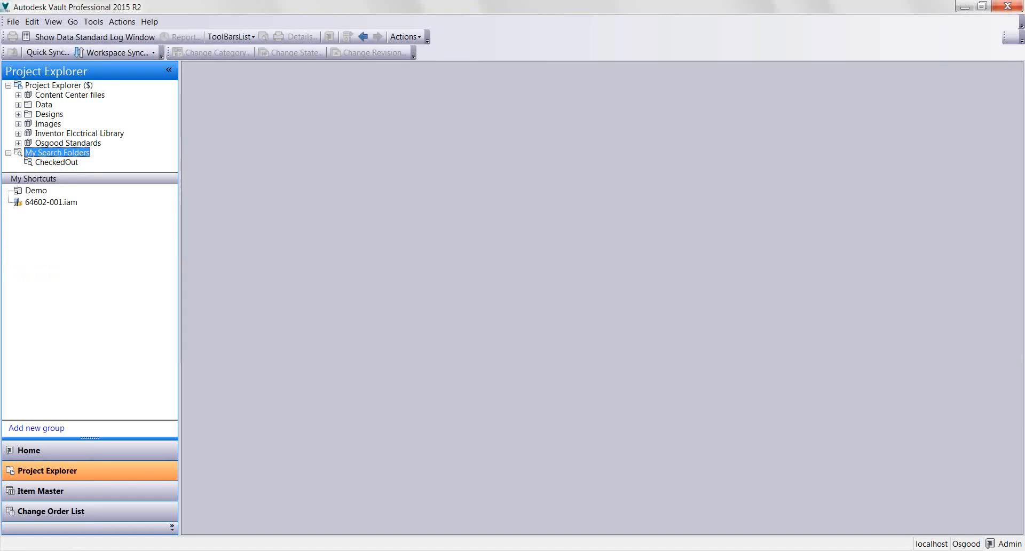
# Step: Switch back to Vault Professional 2016, close the Find dialog, and locate My Search Folders in the tree
pyautogui.moveTo(724, 550)
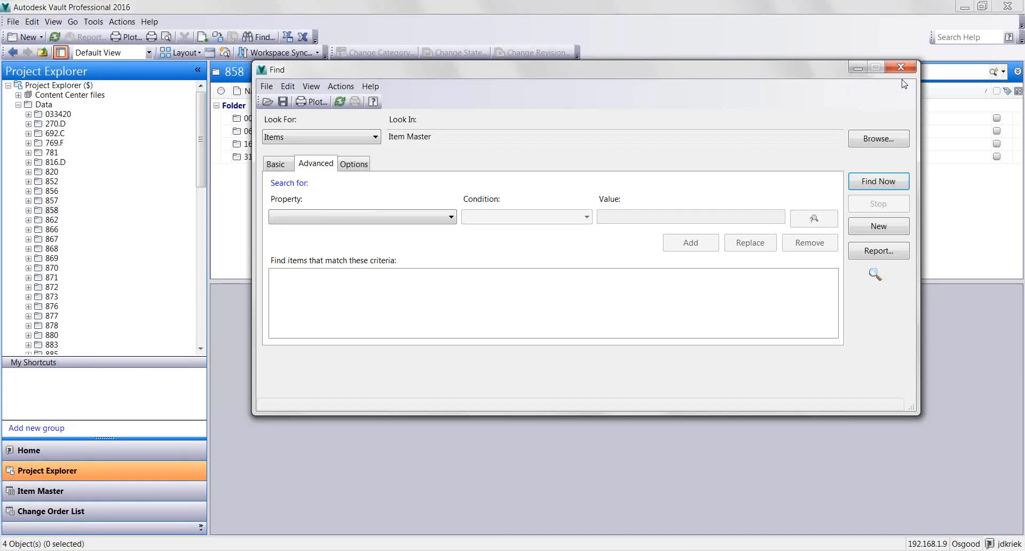
pyautogui.click(901, 68)
pyautogui.moveTo(201, 180); pyautogui.dragTo(184, 349)
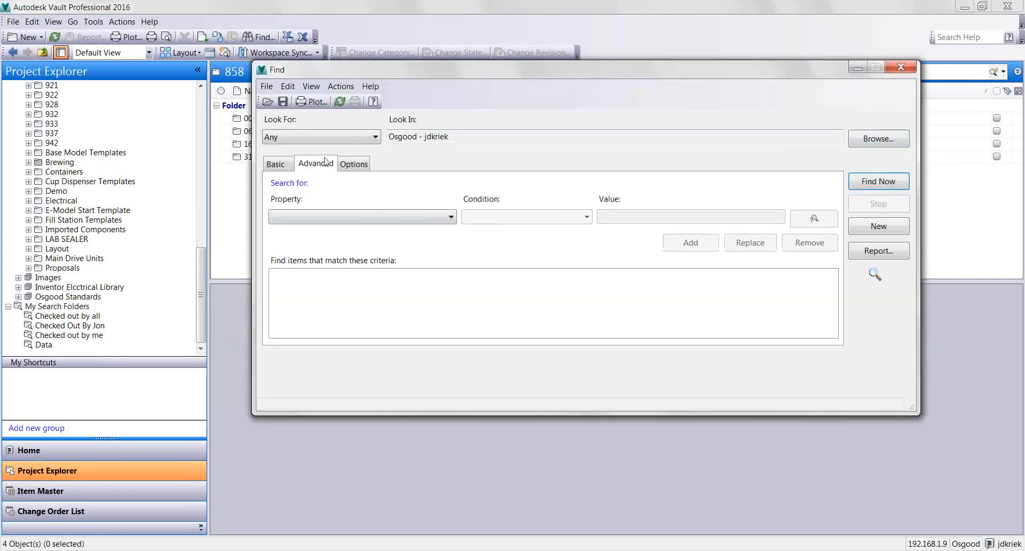
pyautogui.click(878, 148)
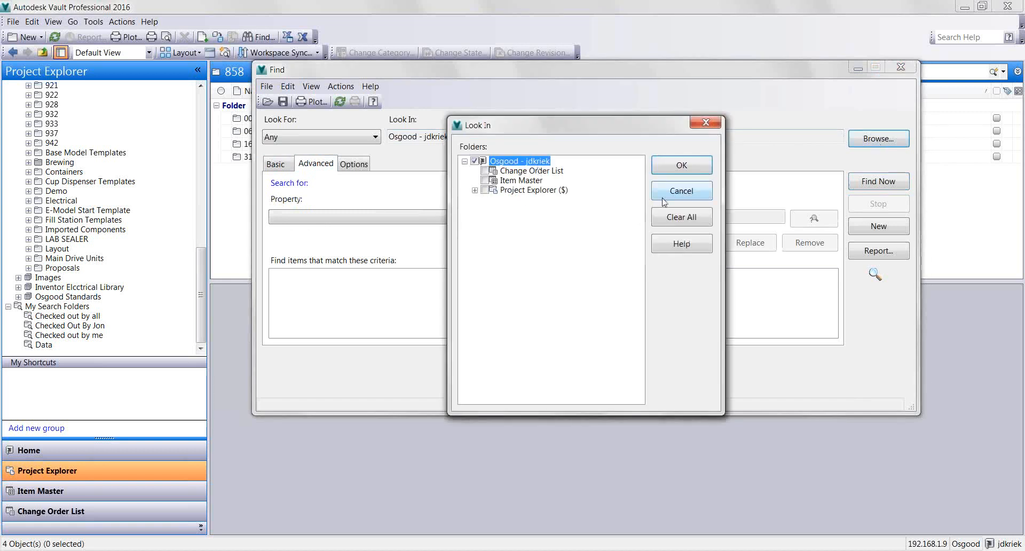
pyautogui.click(674, 196)
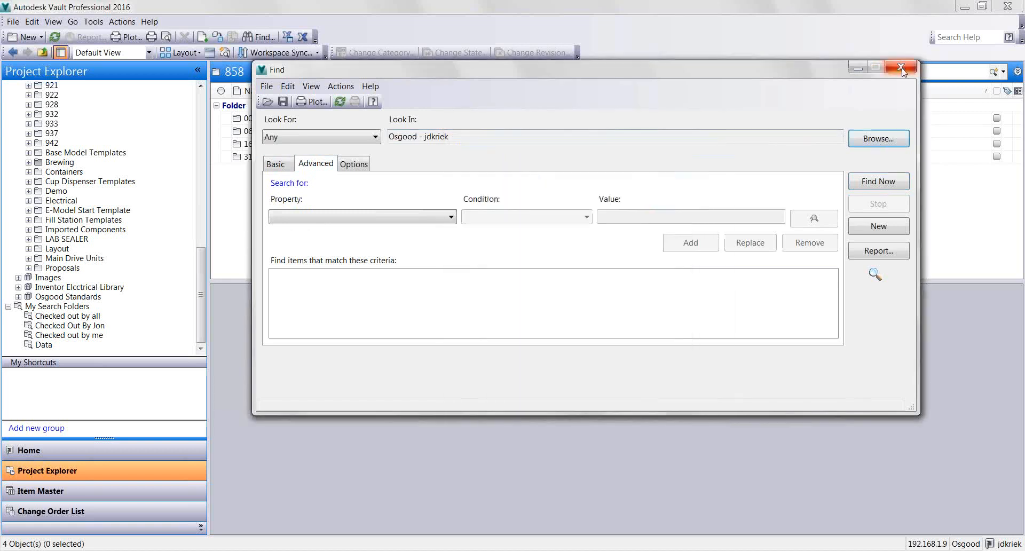
pyautogui.click(901, 67)
# Step: Open the Find dialog from folder 858 and add the Data subfolder 769.F to the locations to search
pyautogui.moveTo(201, 286); pyautogui.dragTo(201, 128)
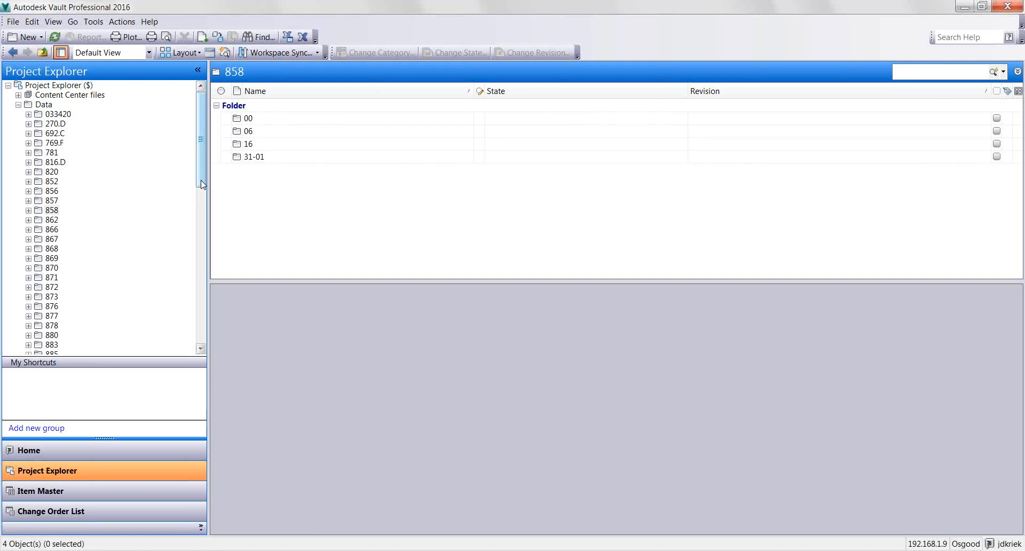
pyautogui.moveTo(202, 185)
pyautogui.mouseDown()
pyautogui.moveTo(201, 216)
pyautogui.moveTo(201, 182)
pyautogui.mouseUp()
pyautogui.click(1004, 72)
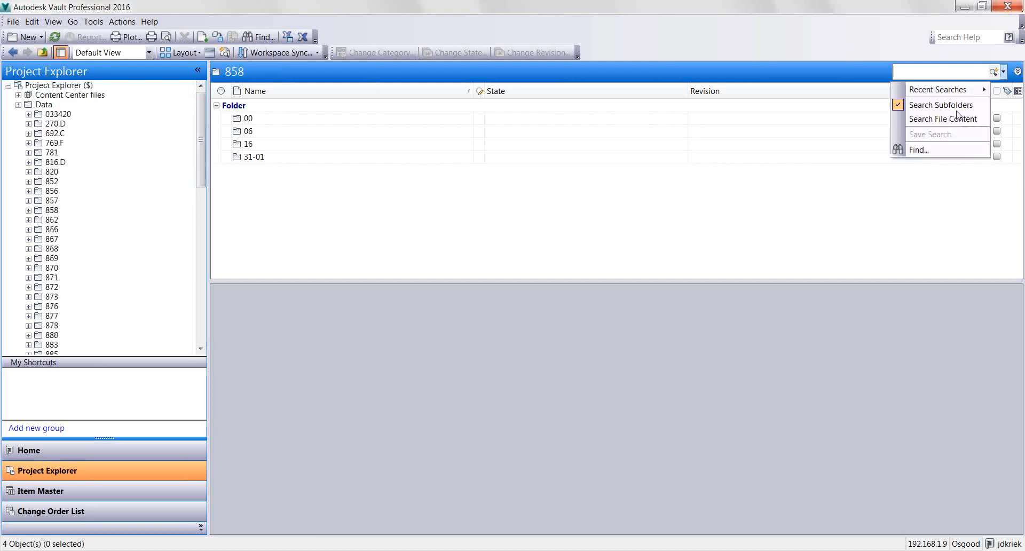
pyautogui.click(957, 118)
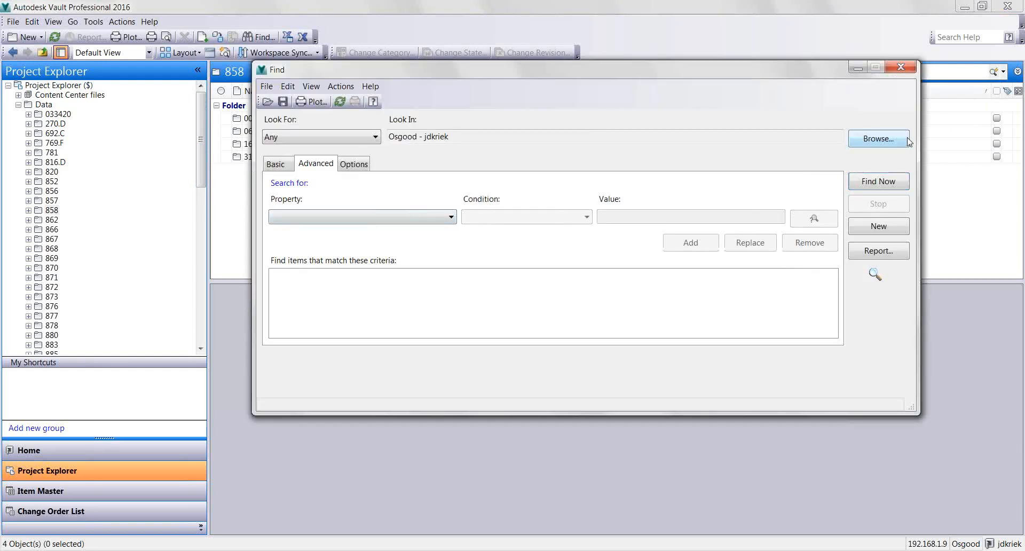
pyautogui.click(908, 140)
pyautogui.click(475, 190)
pyautogui.click(485, 210)
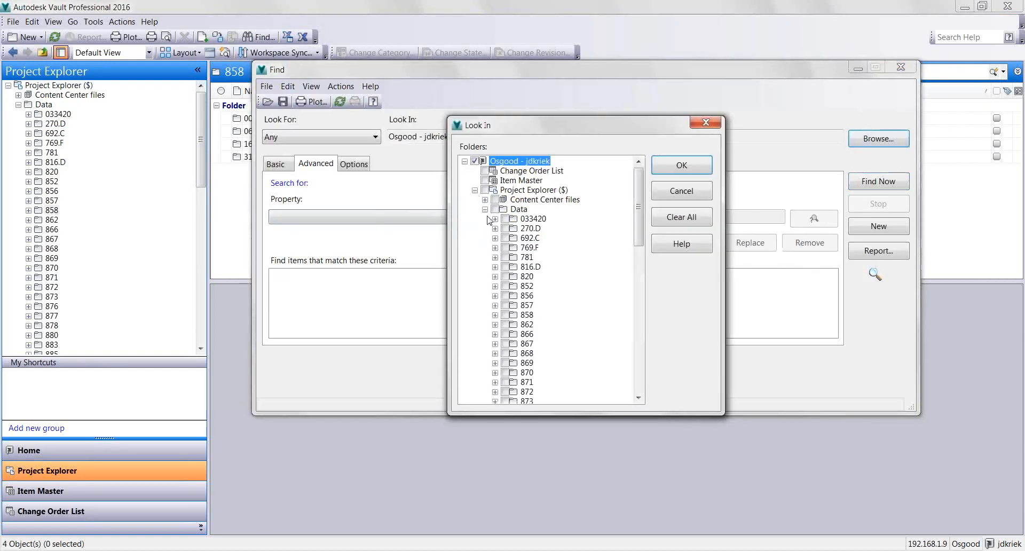
pyautogui.click(506, 248)
pyautogui.click(671, 170)
# Step: Save the search as a folder named folder and close the Find dialog
pyautogui.click(283, 102)
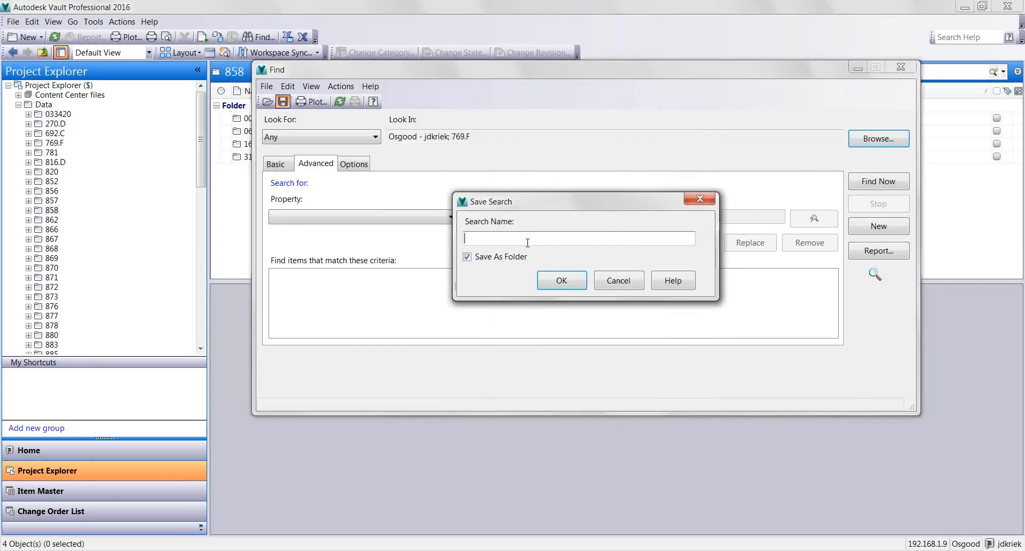
pyautogui.write('folder')
pyautogui.click(569, 283)
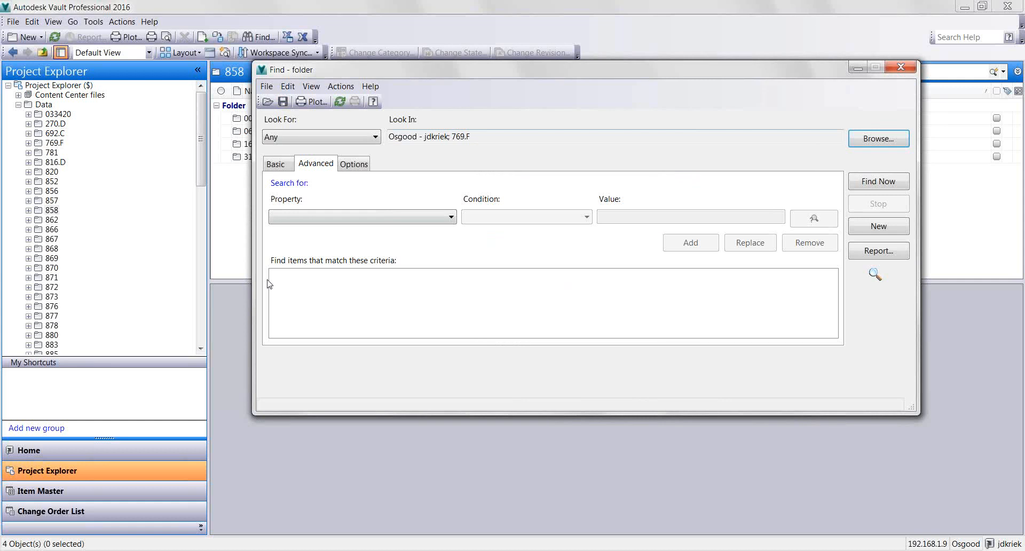
pyautogui.click(899, 70)
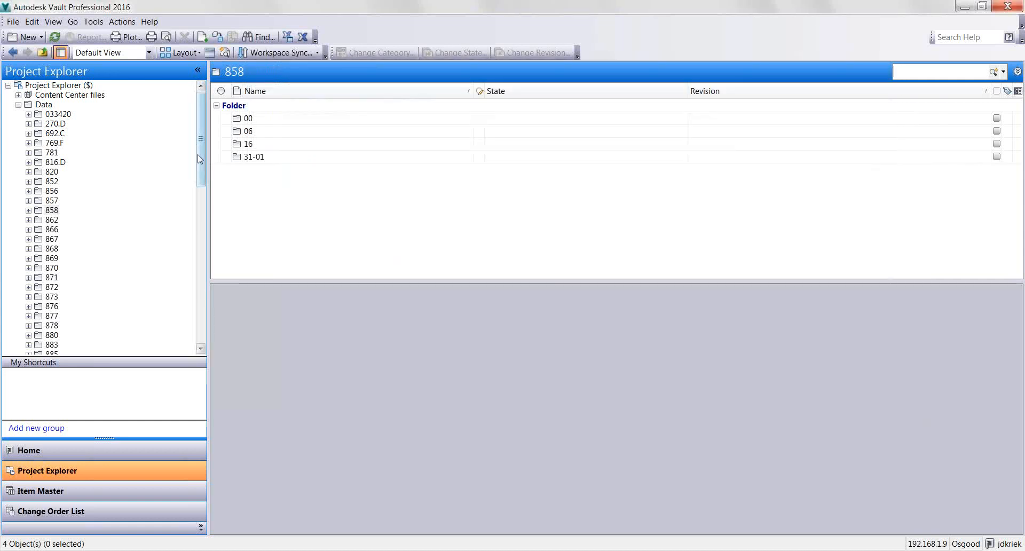
# Step: Locate the saved search named folder under My Search Folders and view its available commands
pyautogui.moveTo(201, 159); pyautogui.dragTo(200, 315)
pyautogui.rightClick(46, 344)
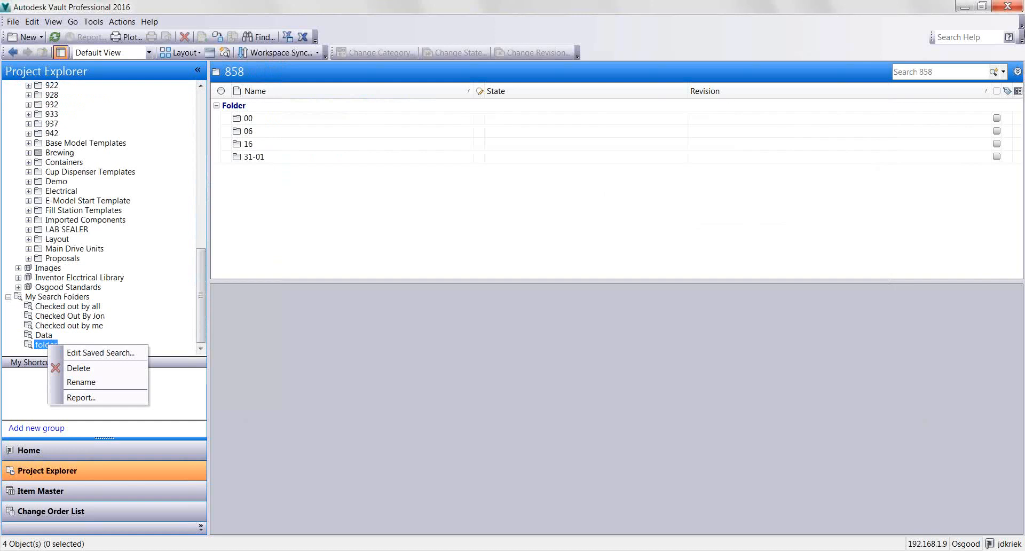
pyautogui.press('Escape')
# Step: Open the Find dialog for folder 858 and load the saved search named folder
pyautogui.click(1003, 71)
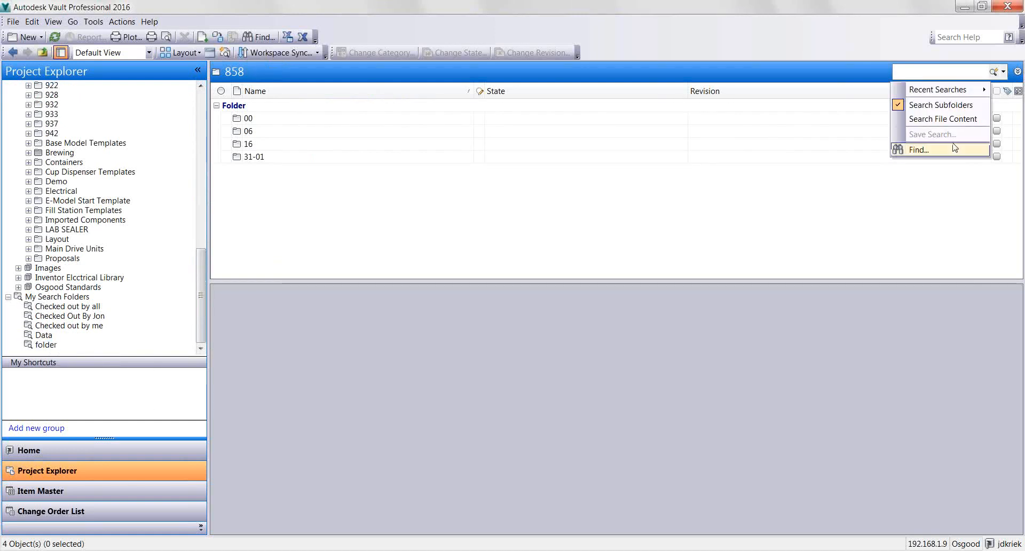
pyautogui.click(954, 148)
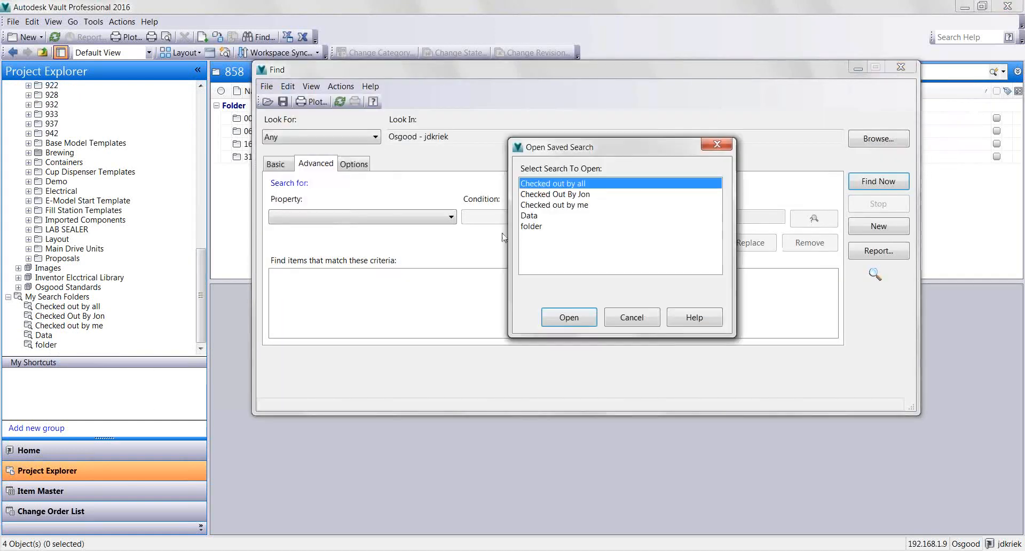
pyautogui.click(536, 227)
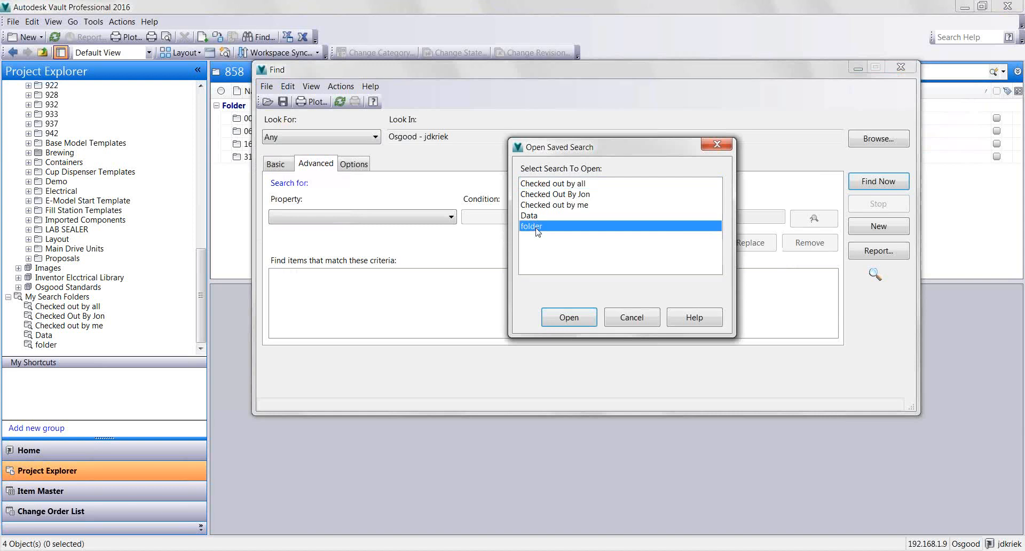
pyautogui.click(567, 317)
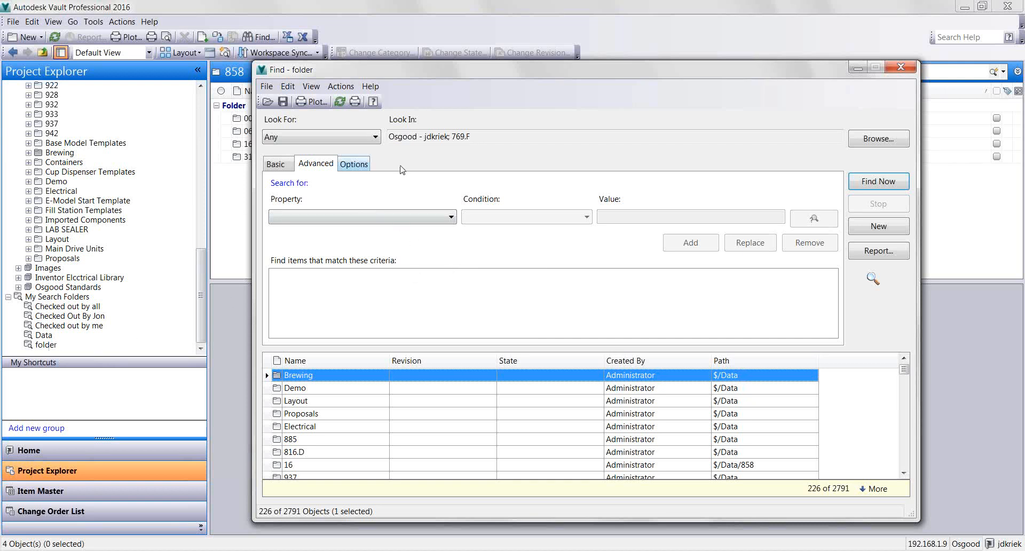
# Step: Examine the loaded search's Look In locations and its location browser, and close the Find dialog
pyautogui.click(520, 135)
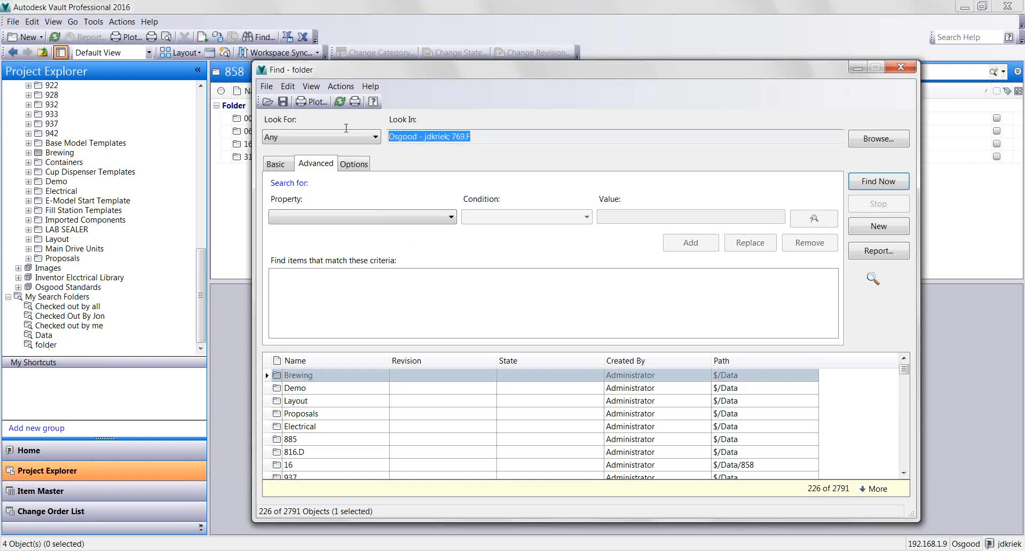
pyautogui.click(888, 140)
pyautogui.click(687, 246)
pyautogui.click(901, 68)
# Step: Collapse the Data folder in the tree and select the Project Explorer ($) root
pyautogui.moveTo(200, 258); pyautogui.dragTo(199, 120)
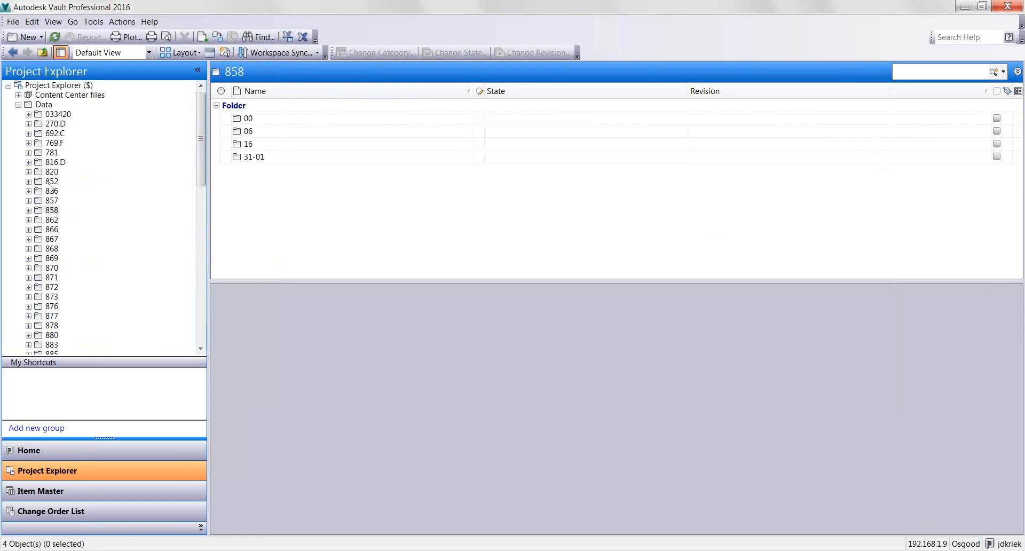
pyautogui.click(17, 106)
pyautogui.rightClick(18, 105)
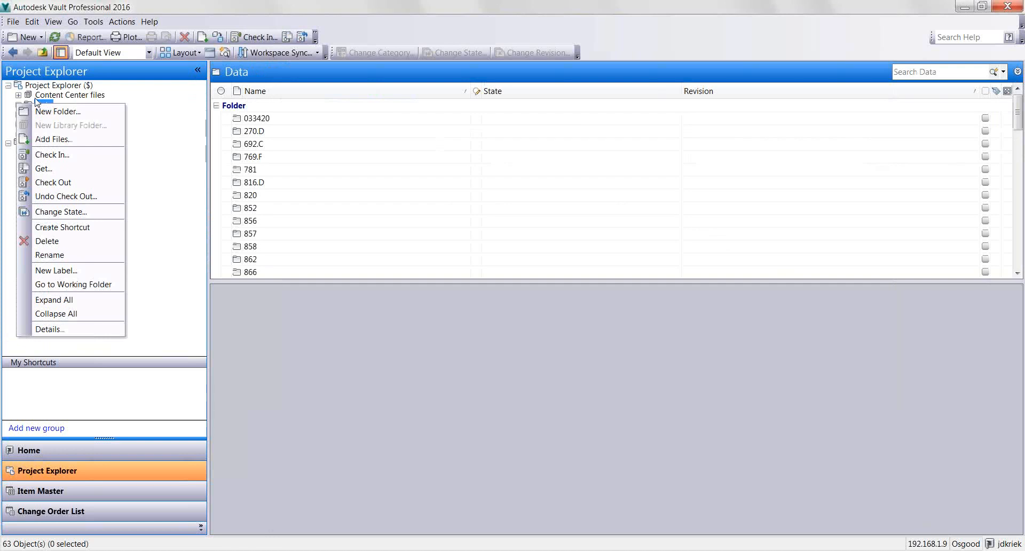
pyautogui.click(71, 86)
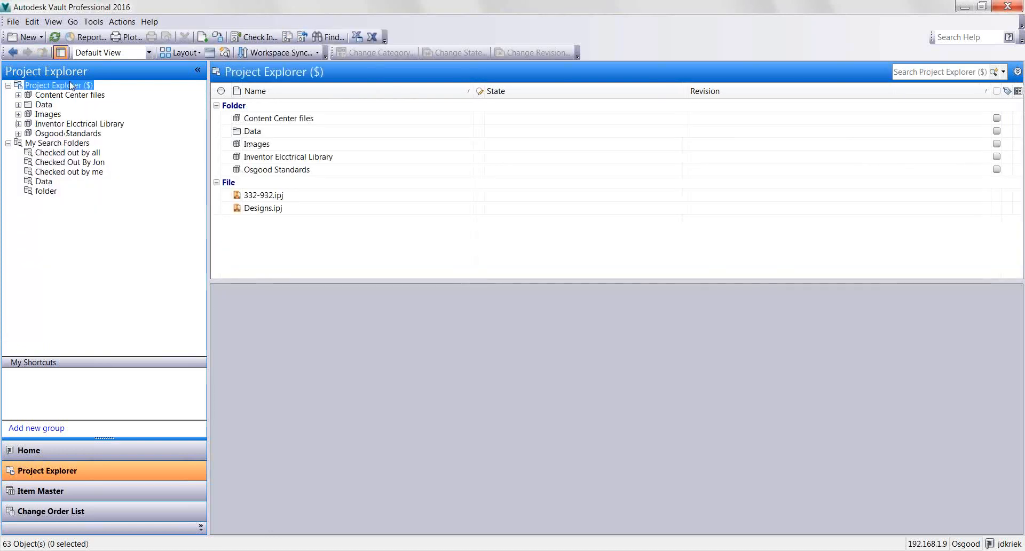